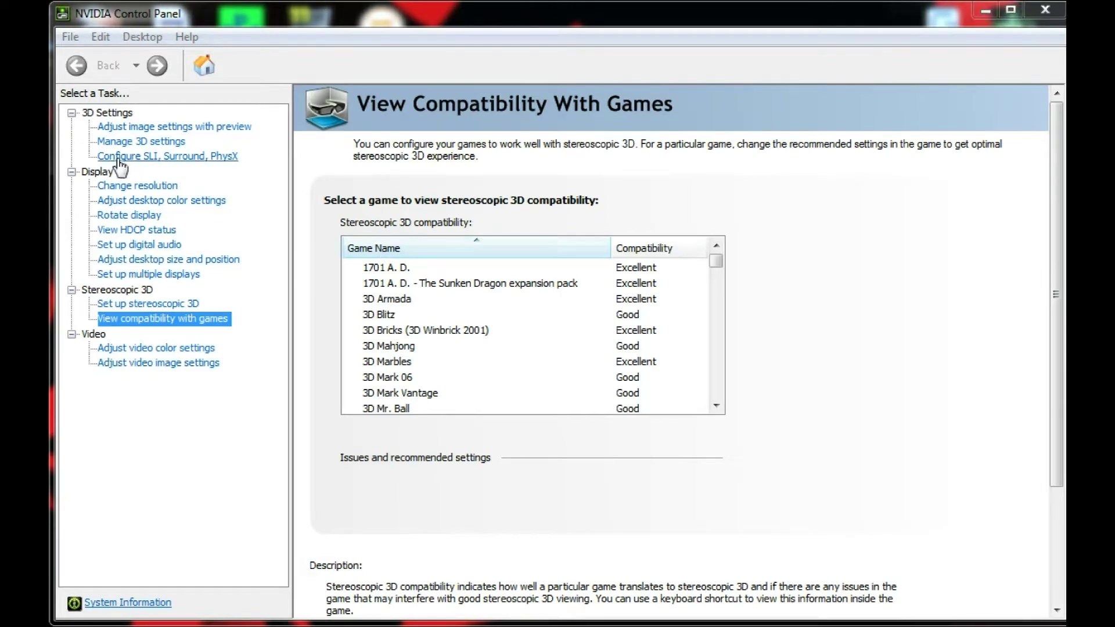
Step: Open the Configure SLI, Surround, PhysX page under 3D Settings
click(139, 156)
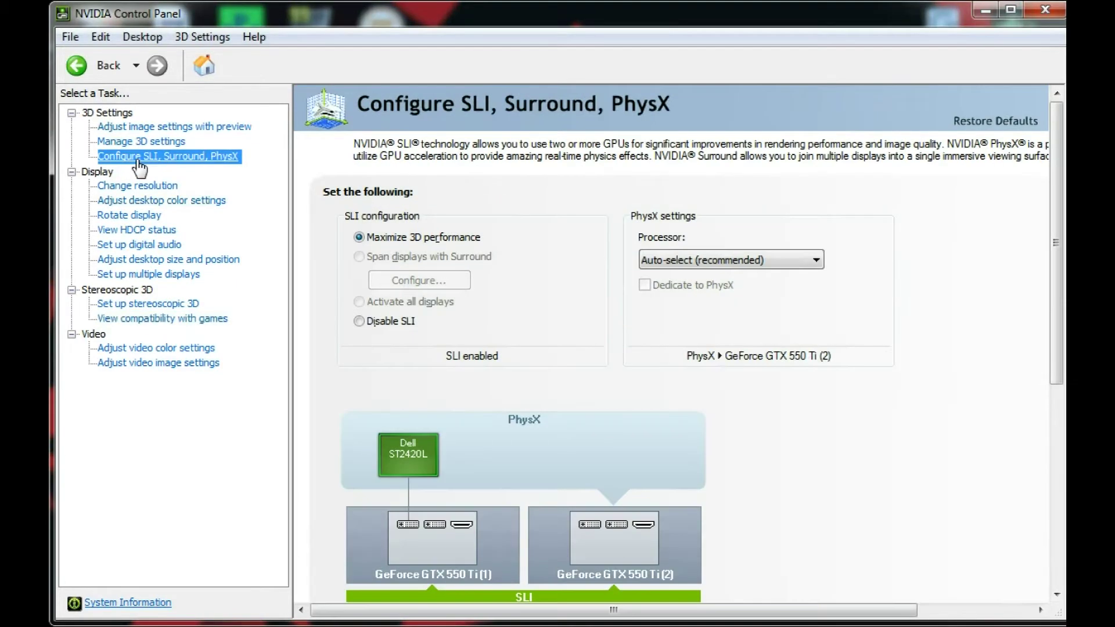
Step: Disable SLI so a single GTX 550 Ti runs, with PhysX on card (2)
click(363, 325)
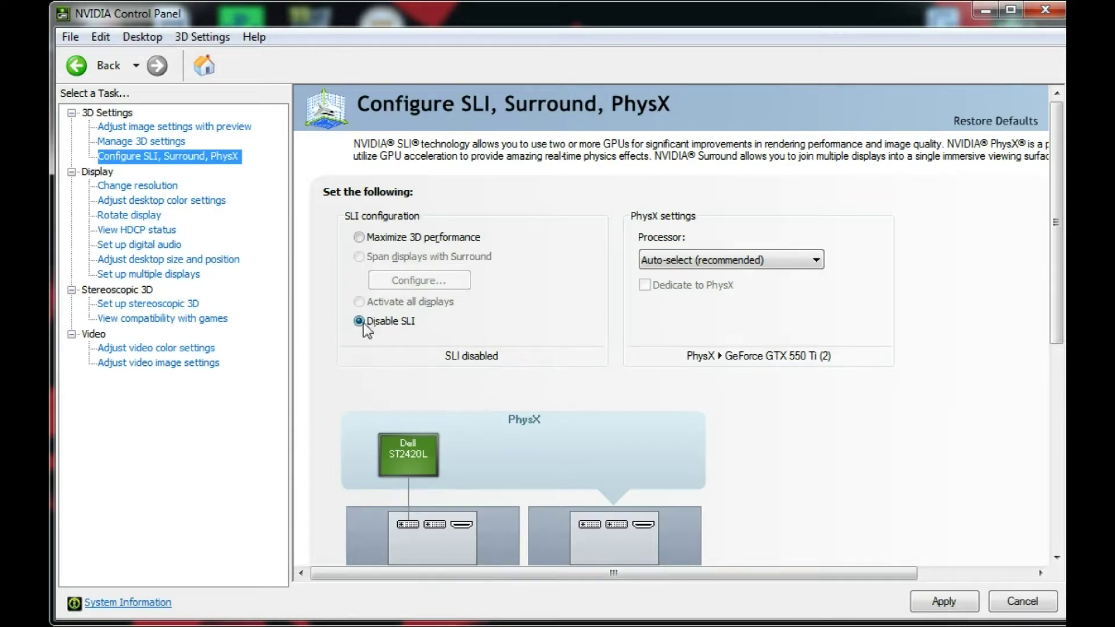
drag(1056, 293, 958, 368)
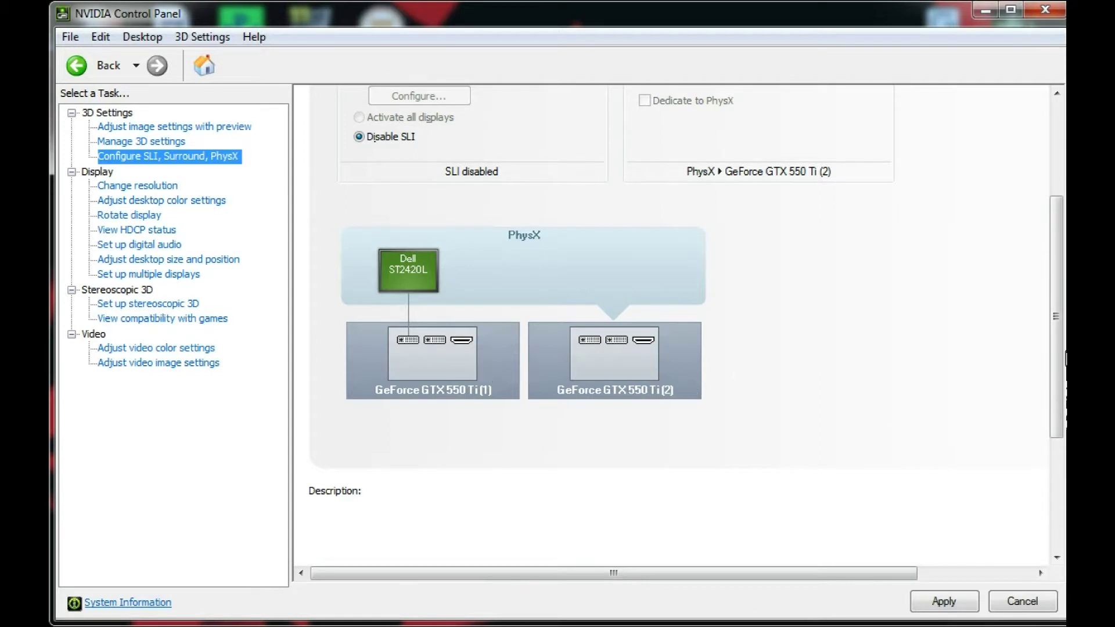
scroll(1054, 354, up, 2)
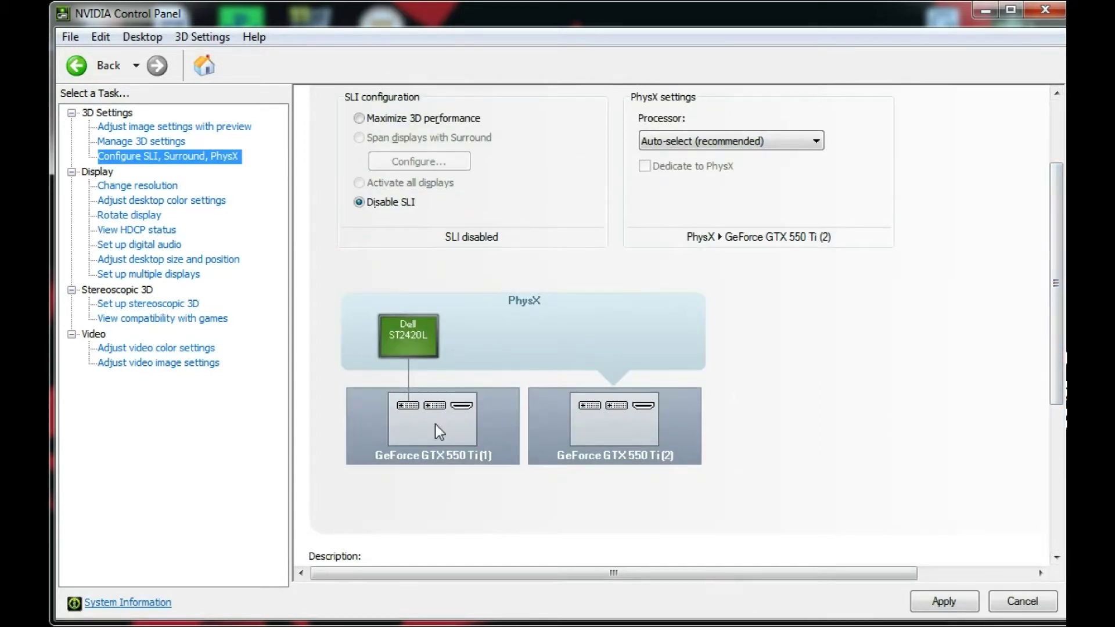
scroll(1058, 361, up, 4)
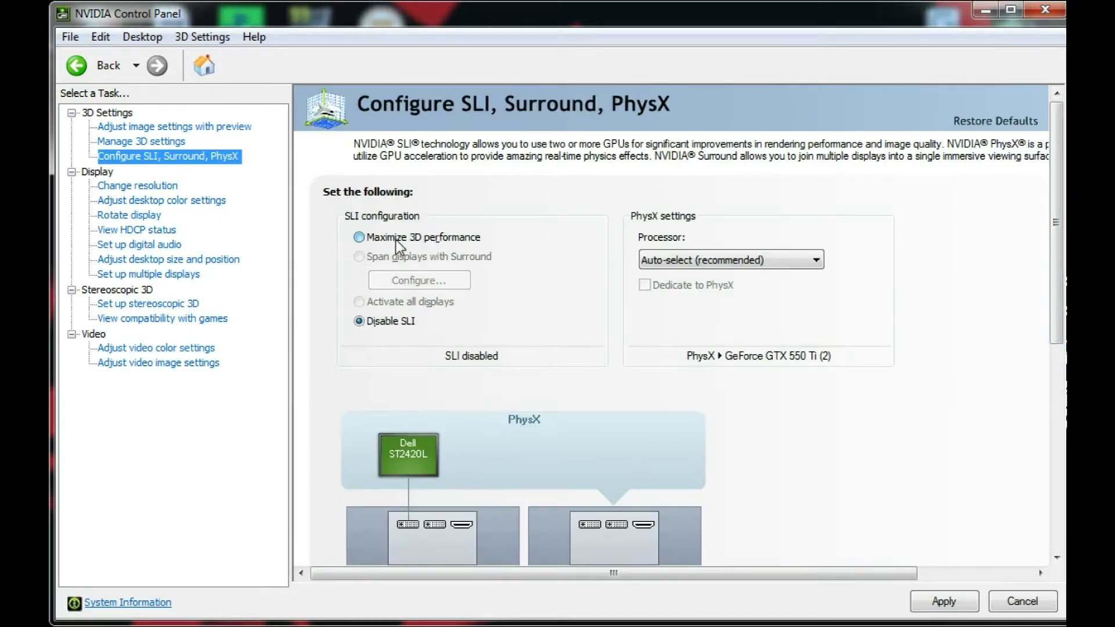
Step: Re-enable SLI with Maximize 3D performance and check the SLI bar
click(372, 238)
drag(1058, 334, 1060, 297)
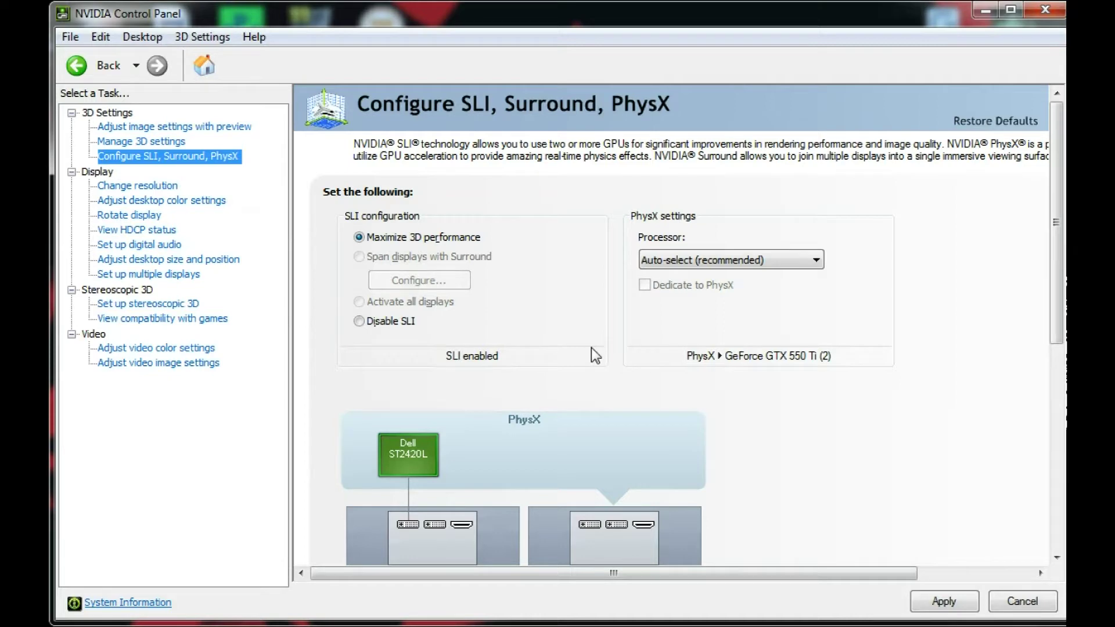
drag(1057, 311, 1058, 342)
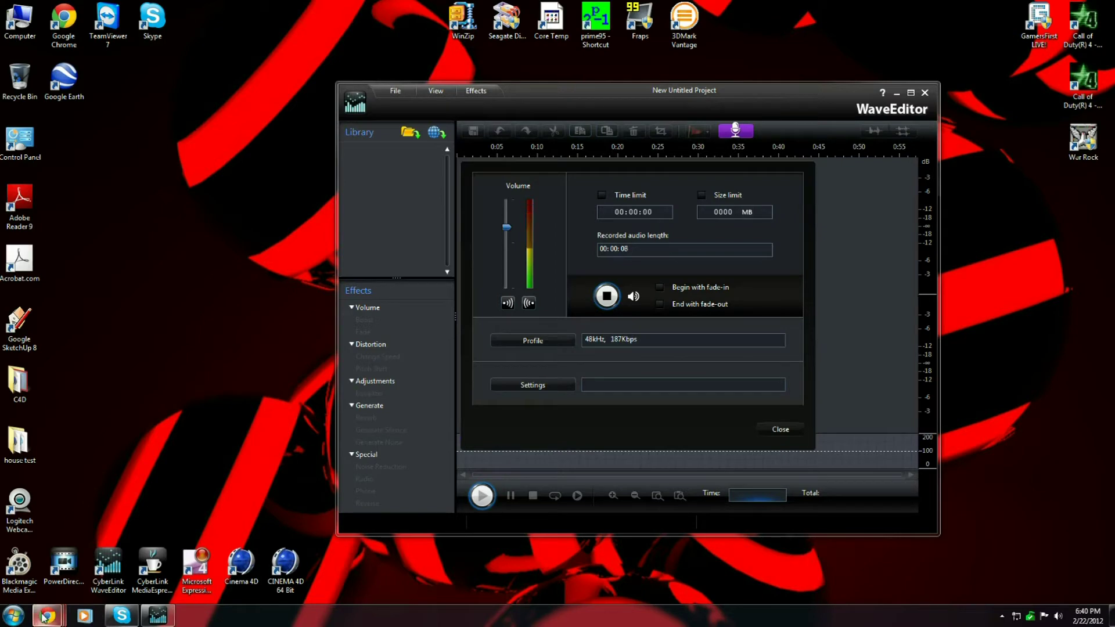
Step: Bring the Chrome window with the P12561 3DMark Vantage result to the front
mouse_move(45, 616)
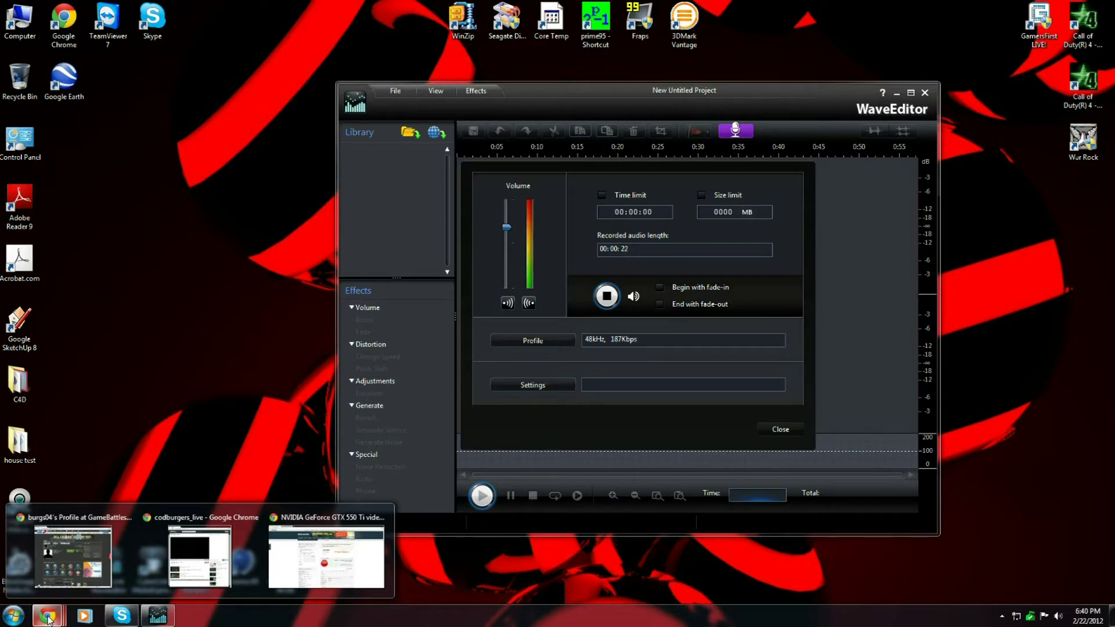
click(283, 560)
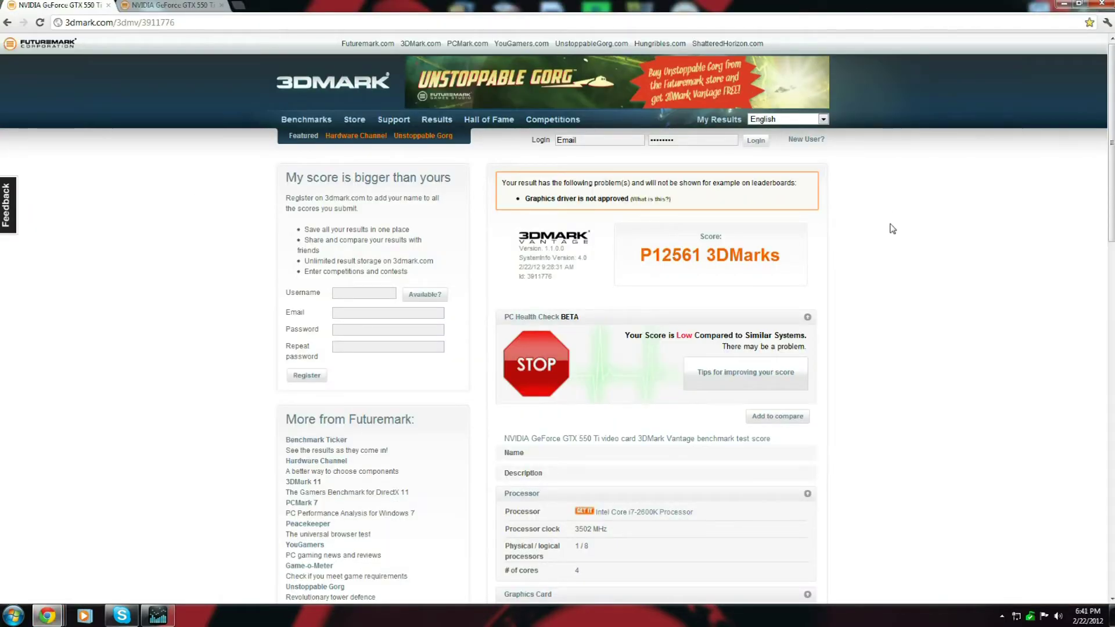
Step: Open the score-improvement tips showing P12561 against the P11500 target
click(1057, 5)
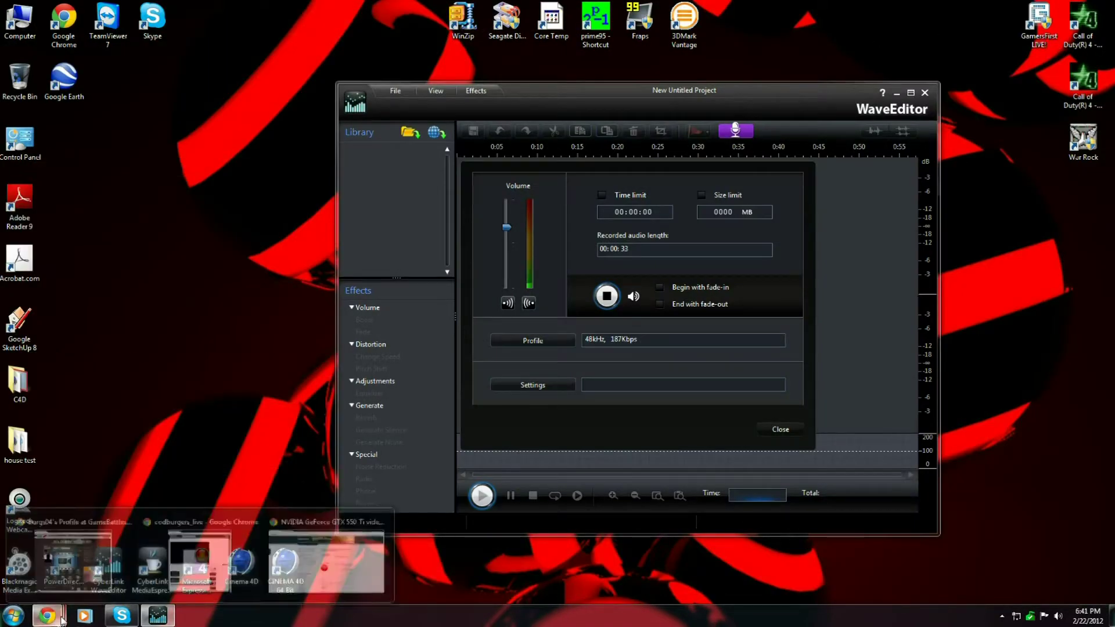
click(325, 549)
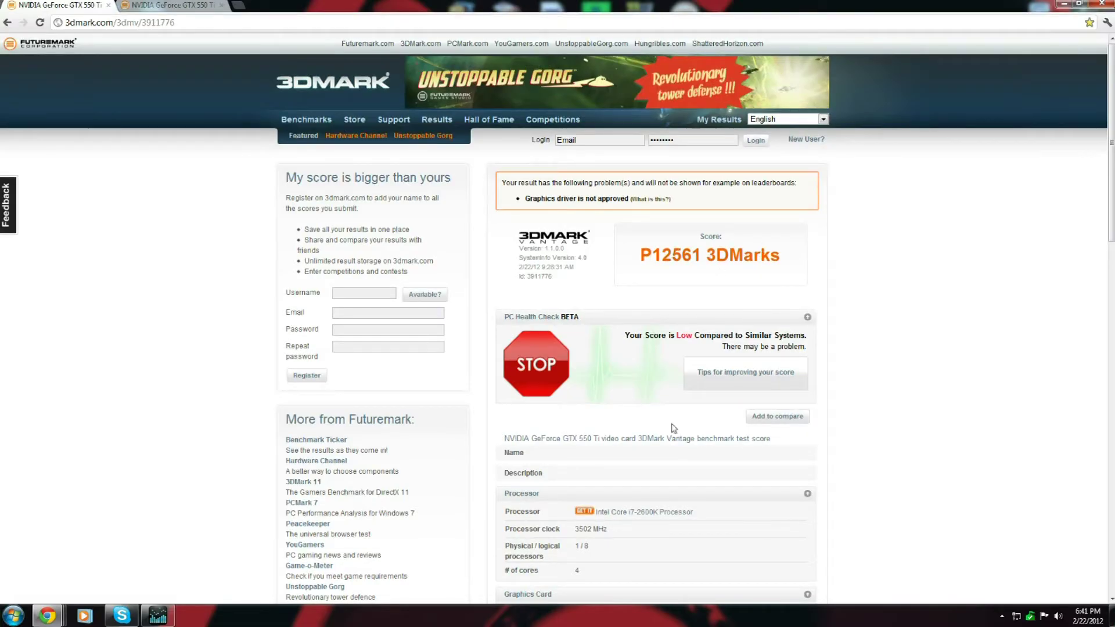
scroll(936, 431, down, 2)
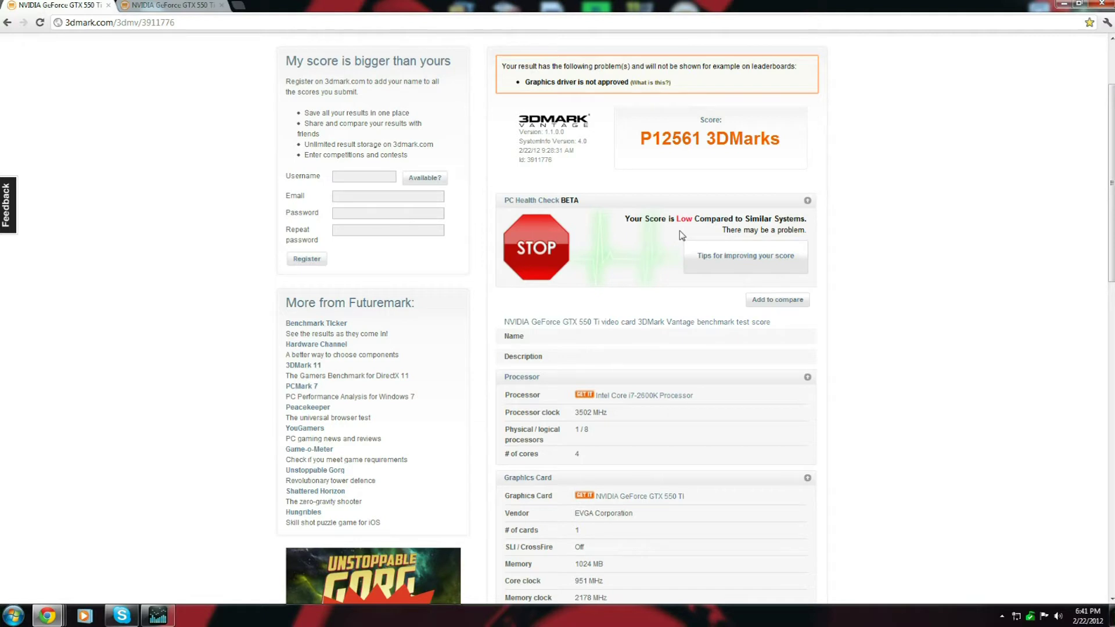
click(734, 261)
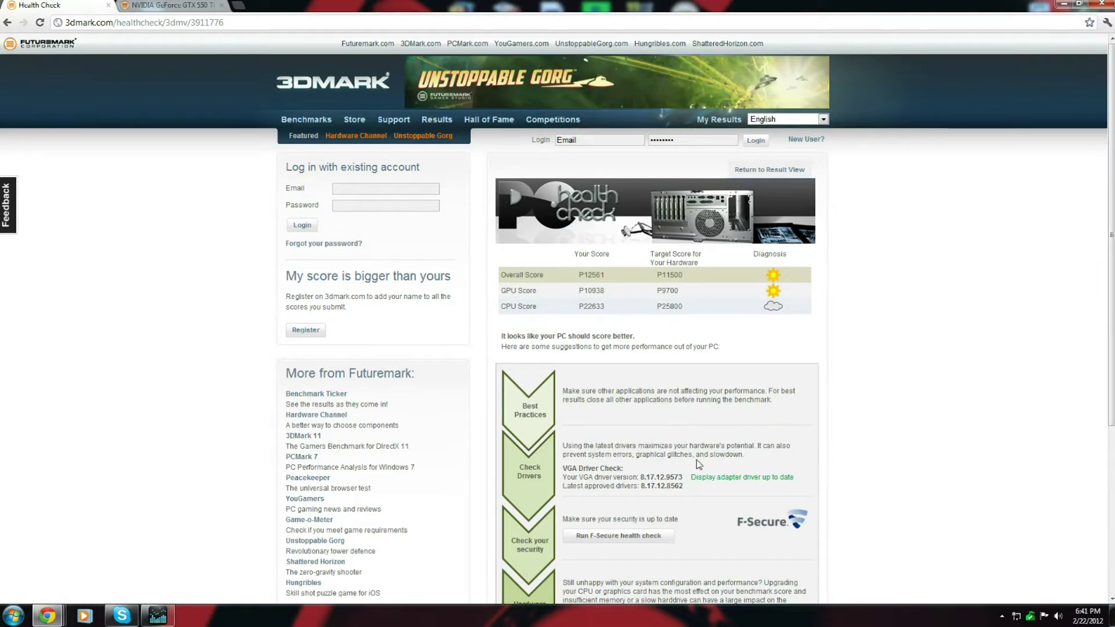
Step: Return to the result page and review detailed scores: graphics 10938, CPU 22633
click(7, 23)
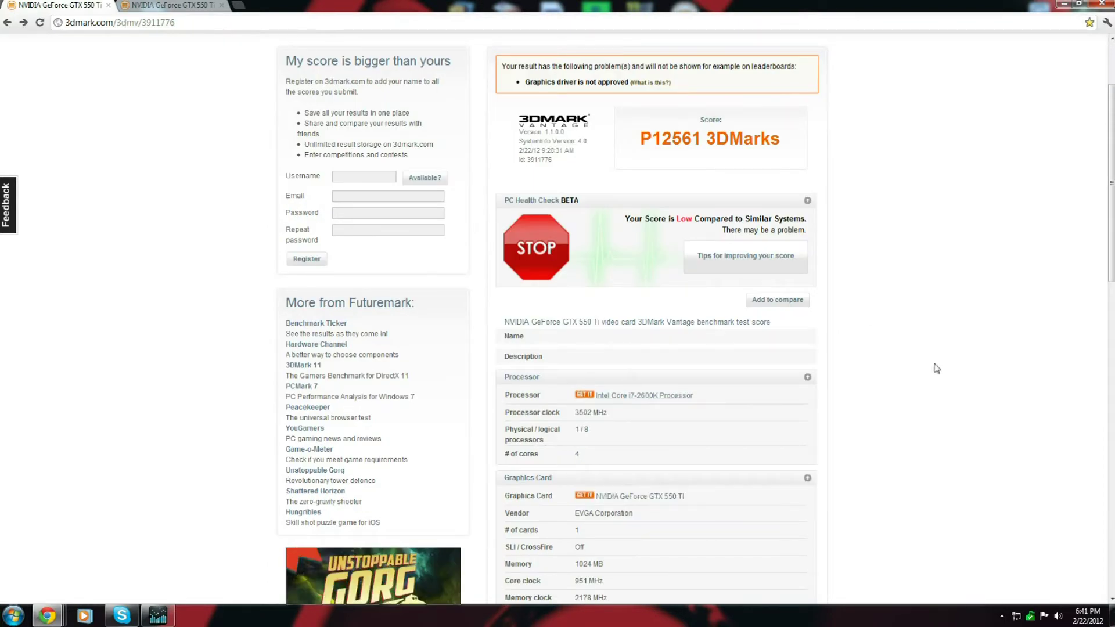
scroll(929, 375, down, 3)
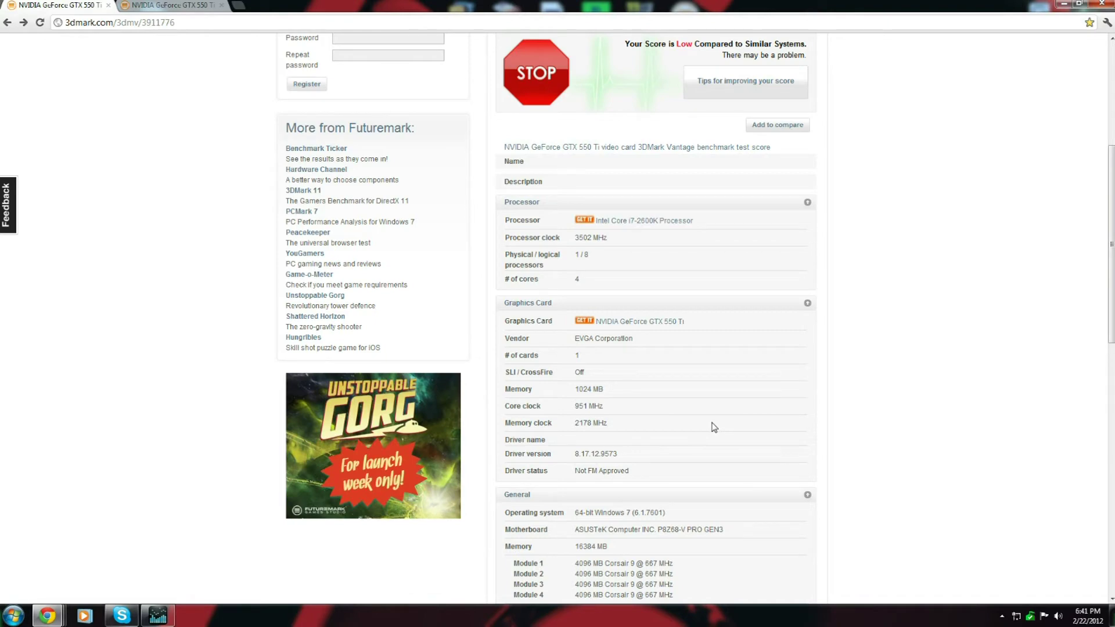
scroll(712, 428, down, 2)
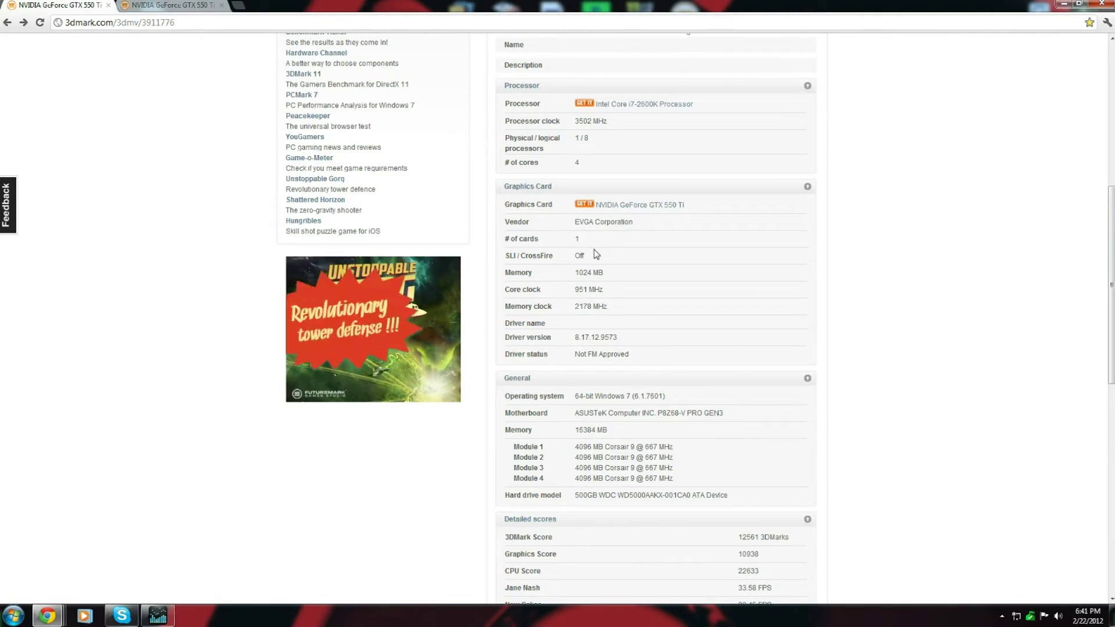
scroll(620, 266, down, 3)
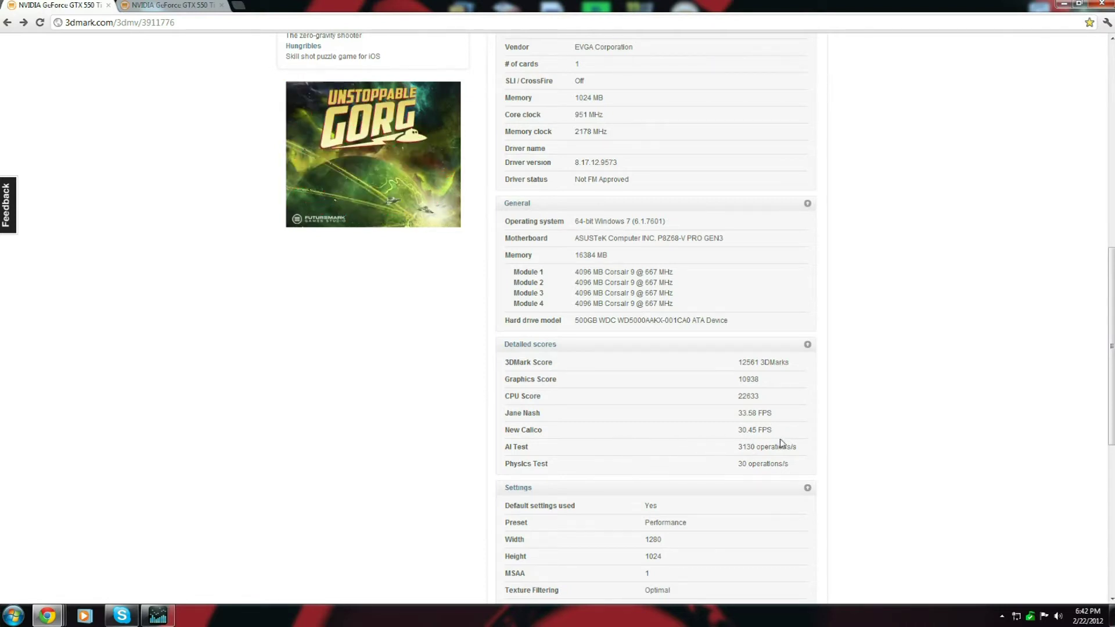
scroll(981, 400, down, 1)
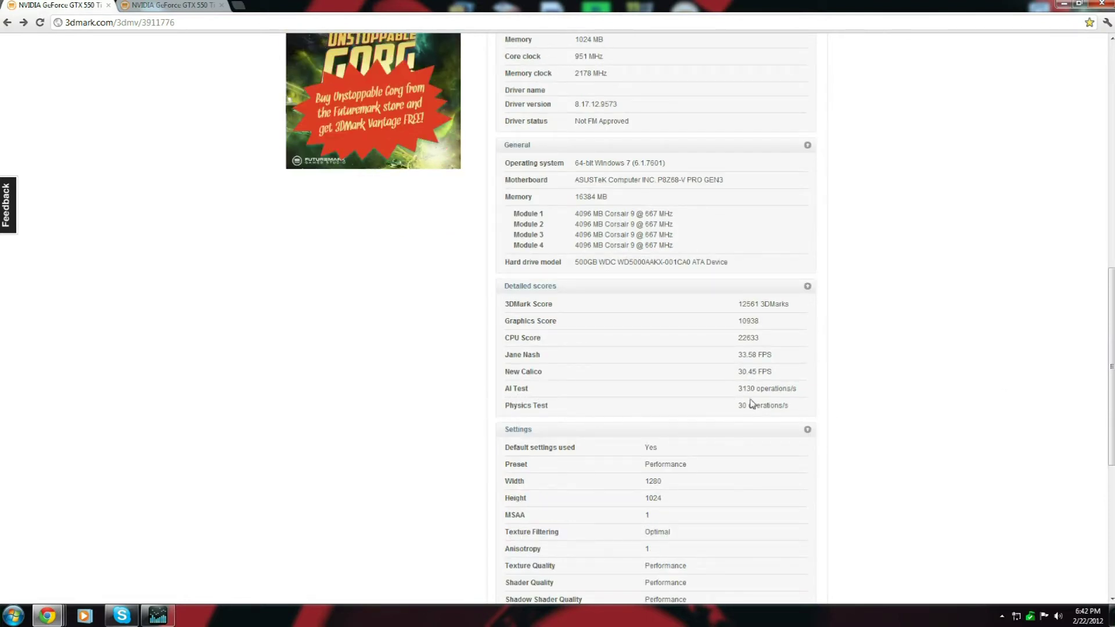
scroll(706, 485, down, 1)
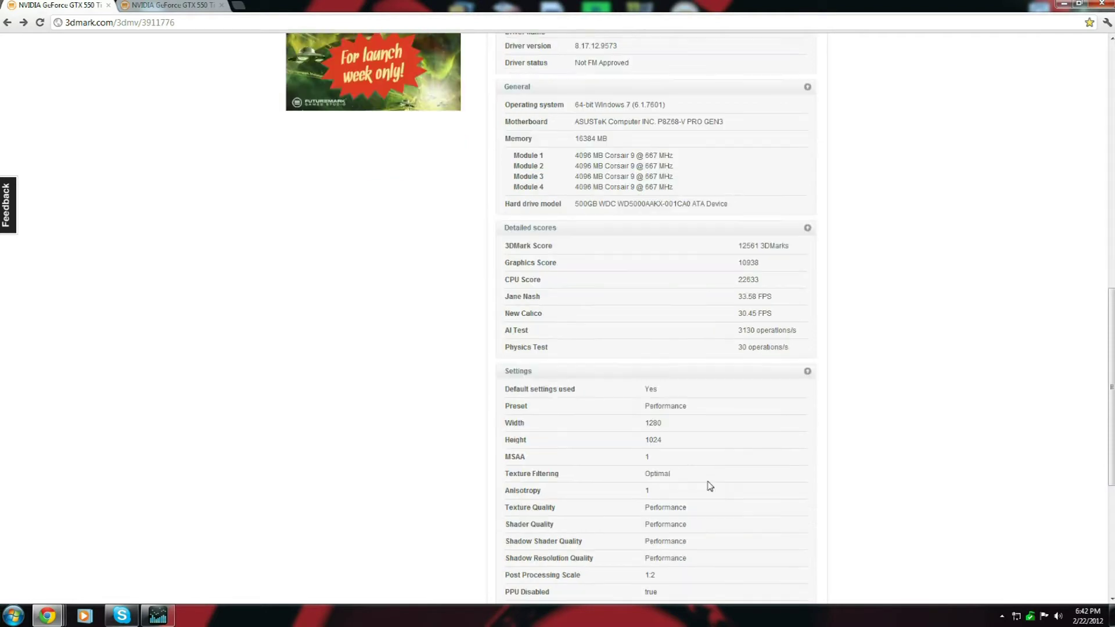
scroll(702, 324, down, 1)
scroll(685, 461, down, 1)
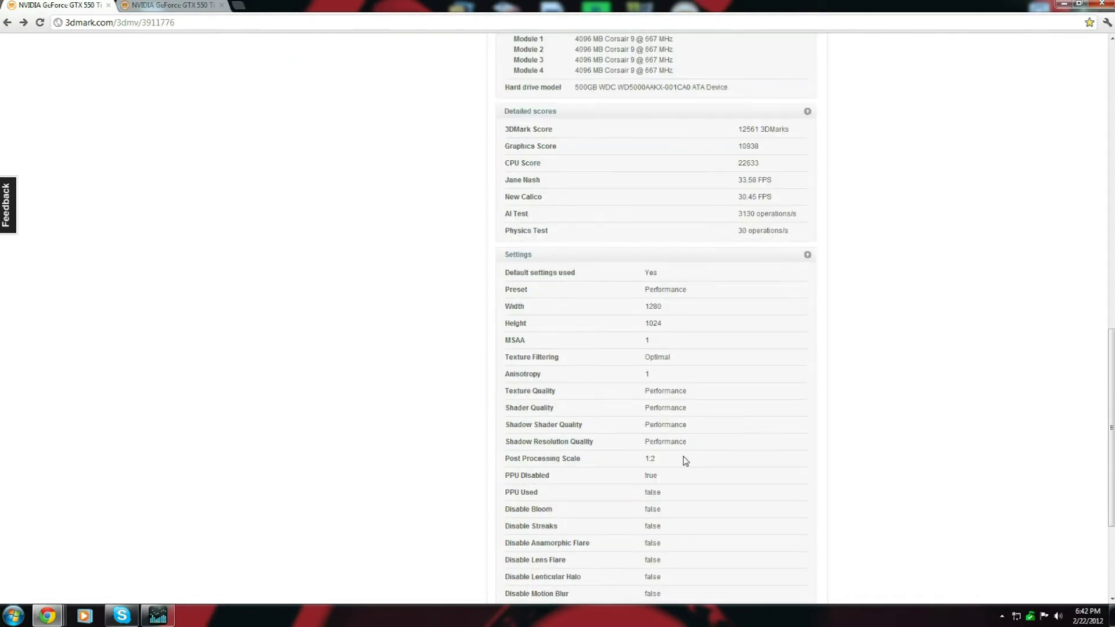
scroll(687, 369, down, 1)
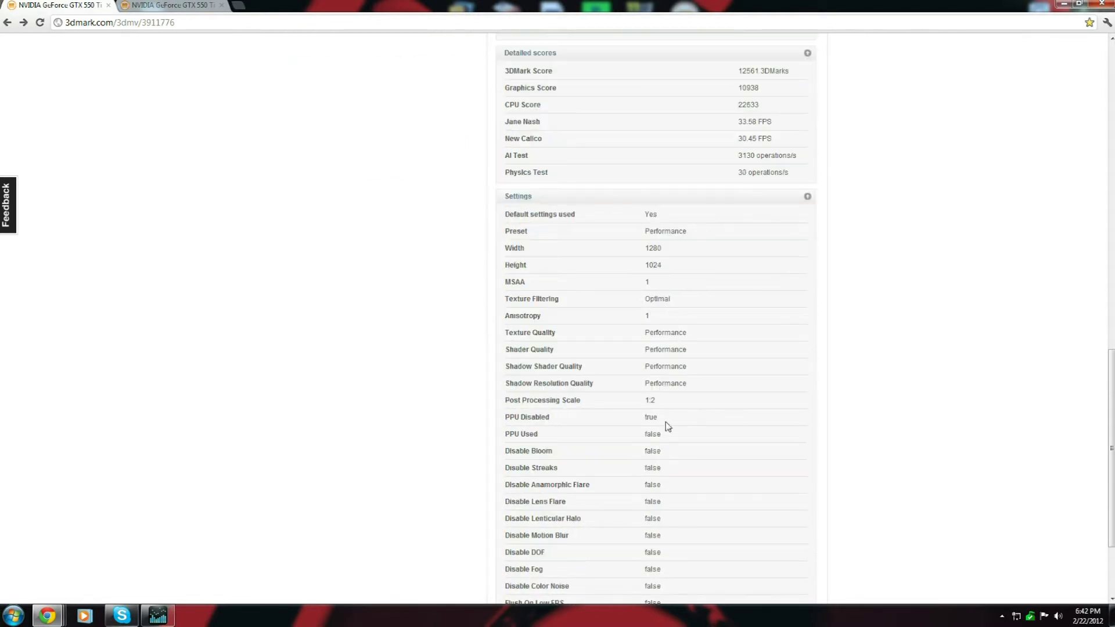
scroll(668, 427, down, 1)
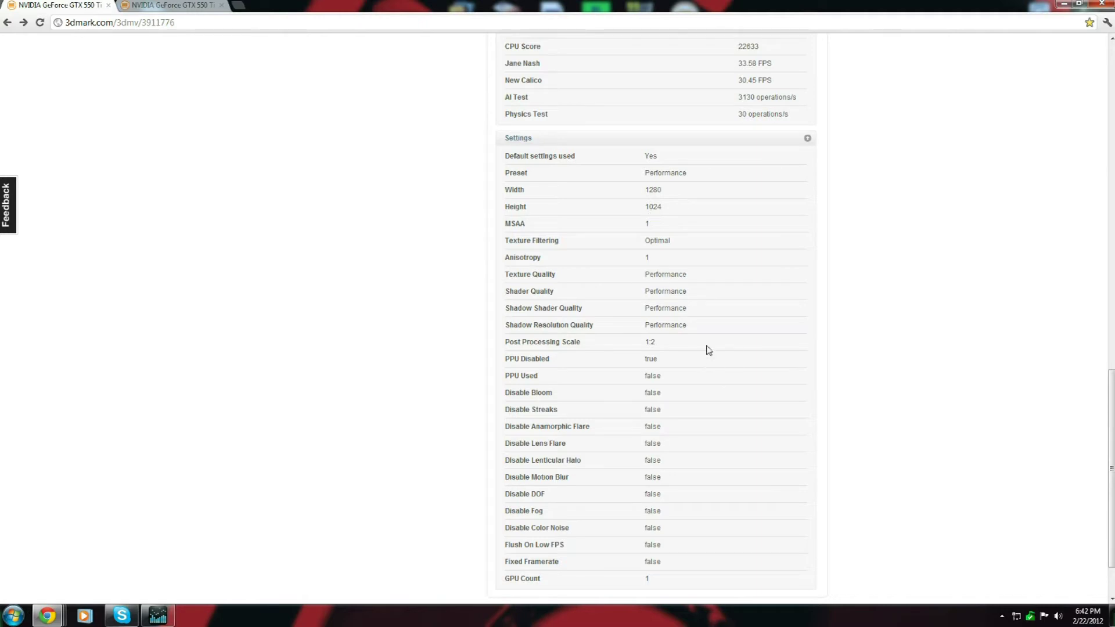
scroll(708, 350, down, 2)
scroll(702, 337, up, 3)
scroll(691, 337, down, 3)
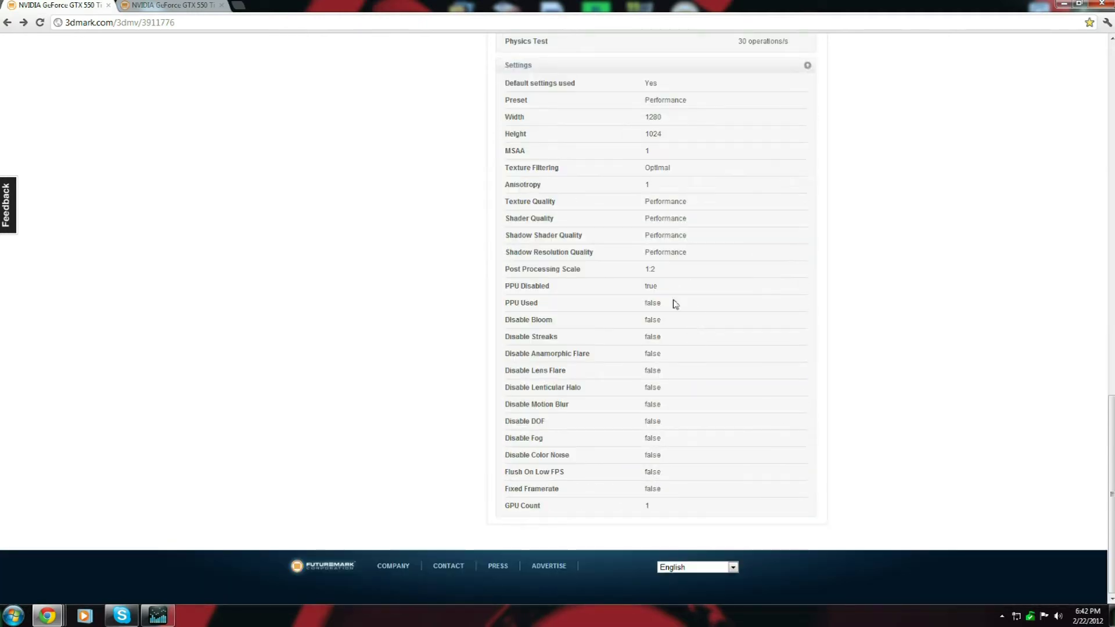
scroll(653, 314, up, 3)
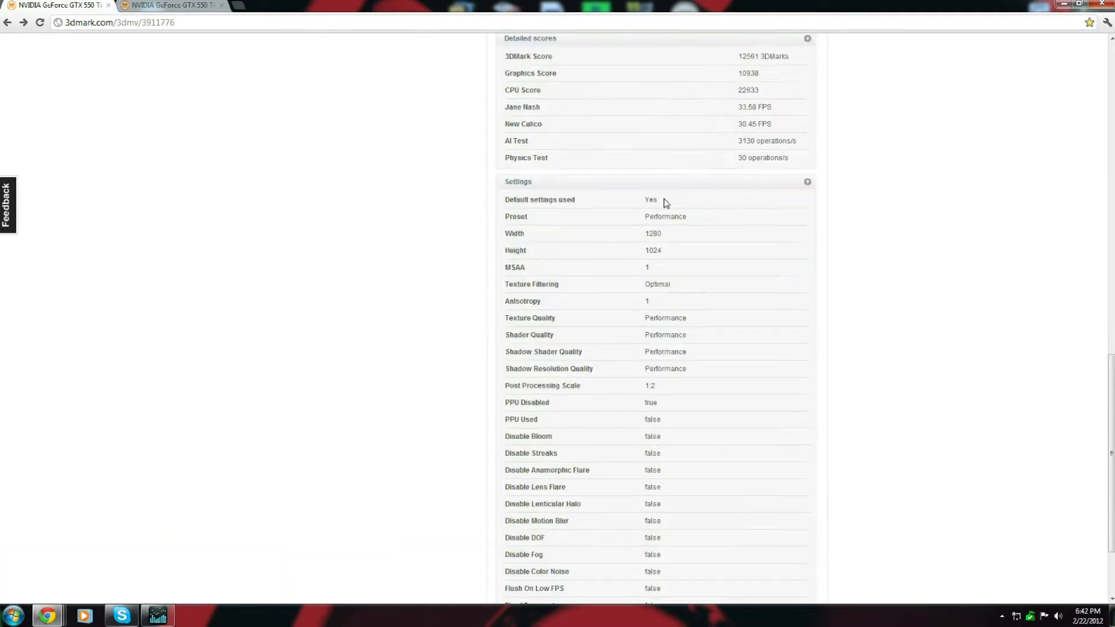
scroll(642, 302, up, 3)
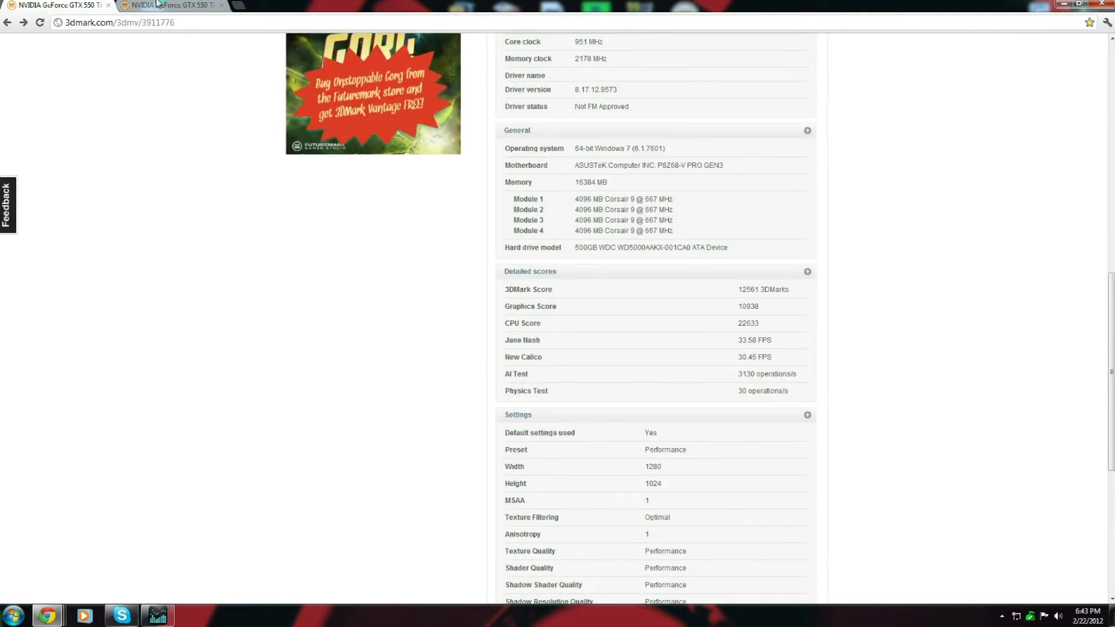
Step: Tile the single-card result on the left half and the P21189 SLI result on the right
click(1079, 4)
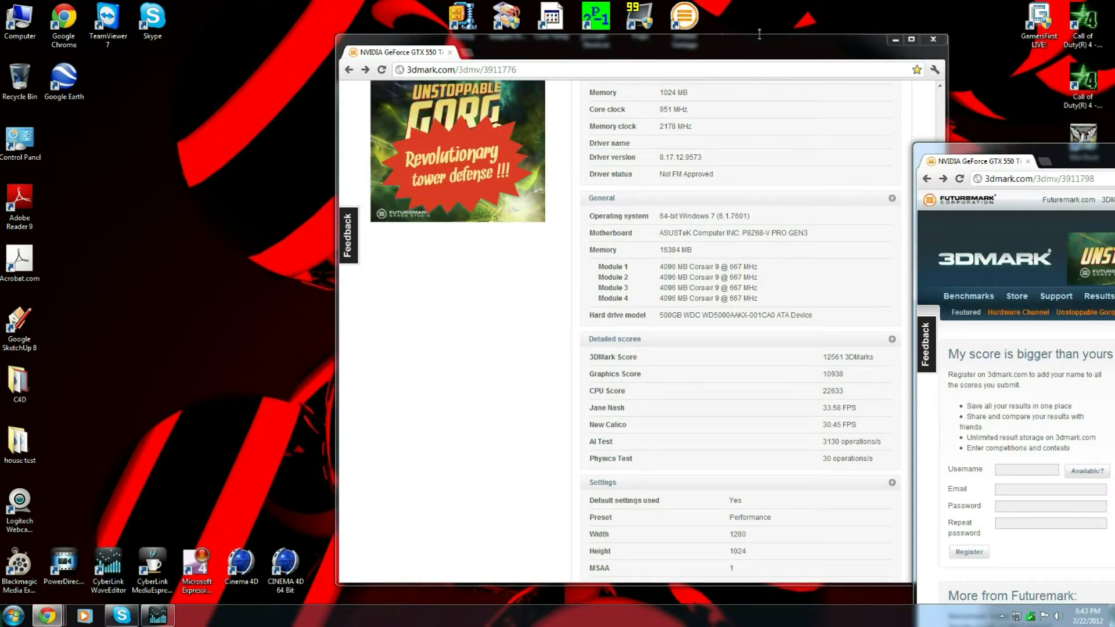
key(super+Left)
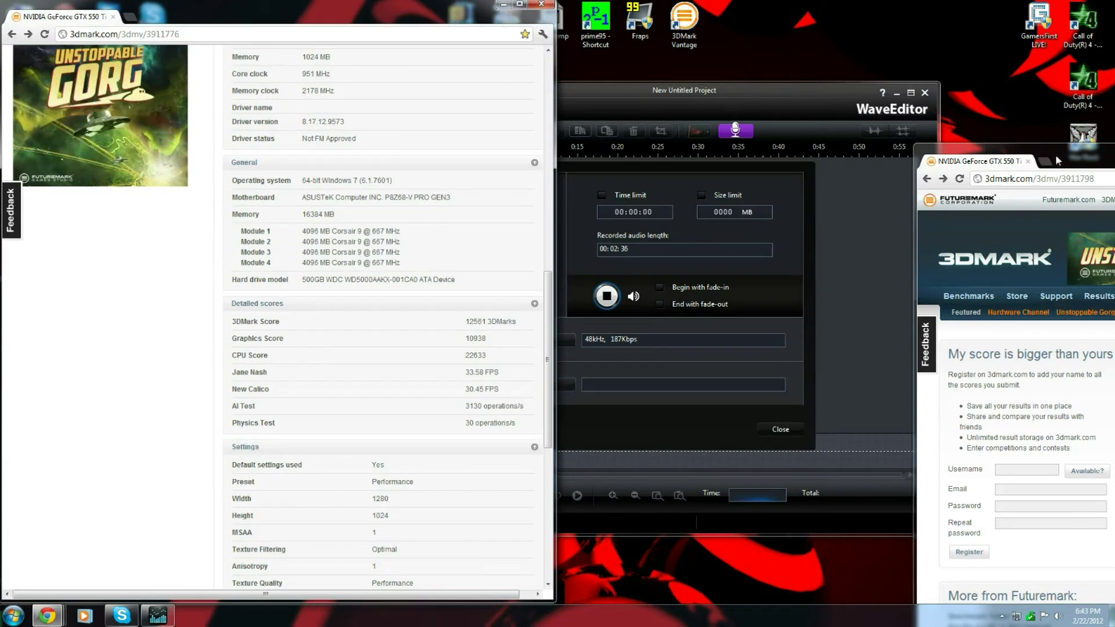
click(968, 164)
key(super+Right)
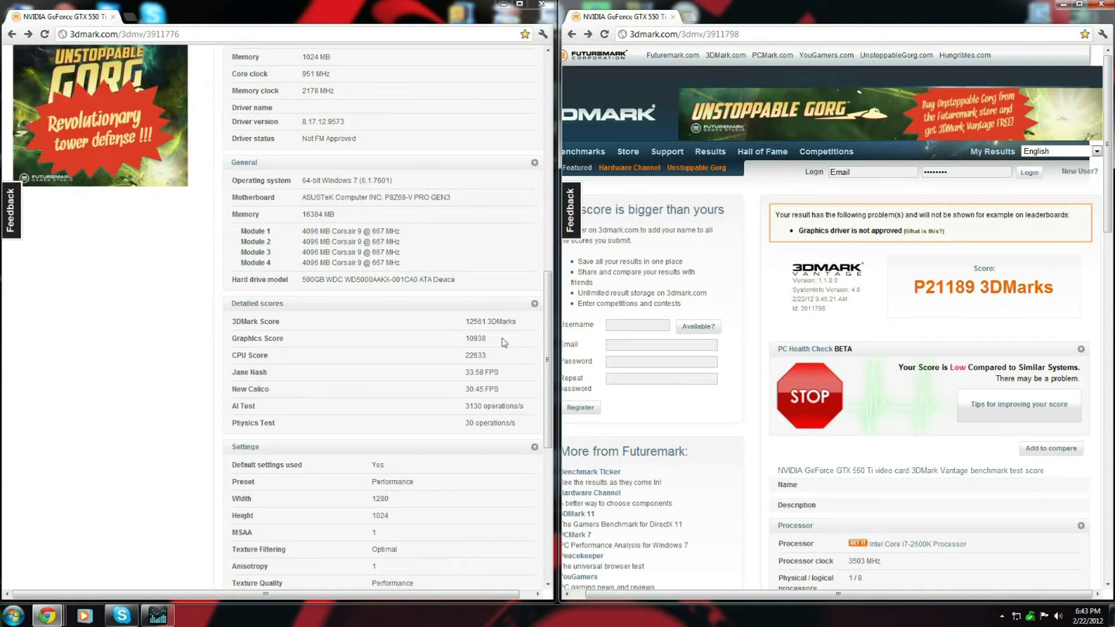
Step: Show the P12561 score at left and the SLI result's 2-card, SLI On details at right
drag(547, 353, 555, 173)
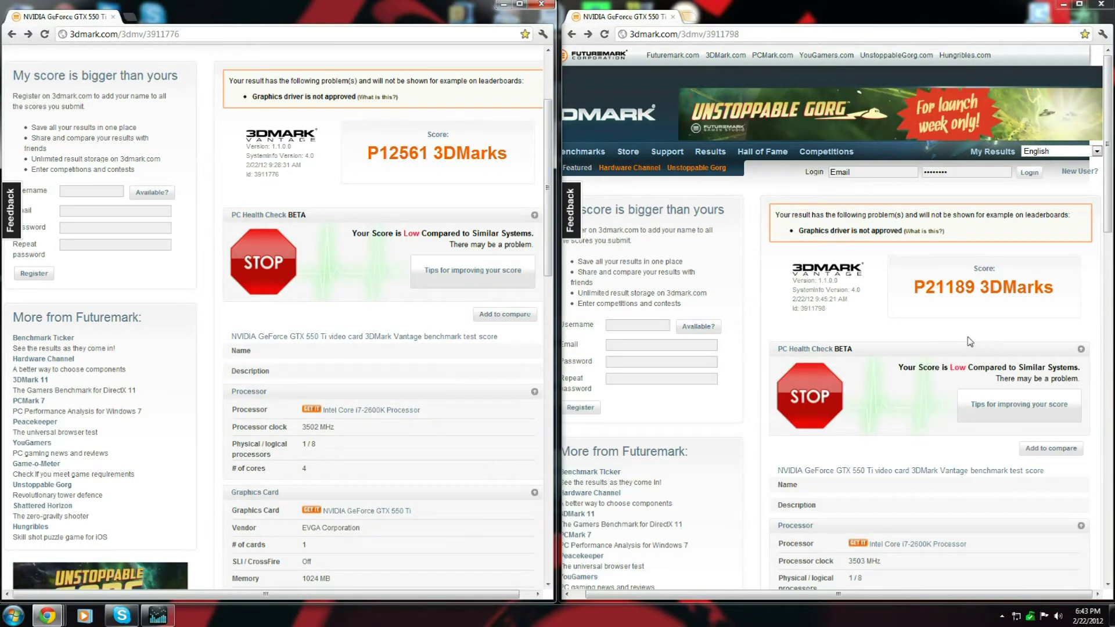
scroll(1108, 184, down, 3)
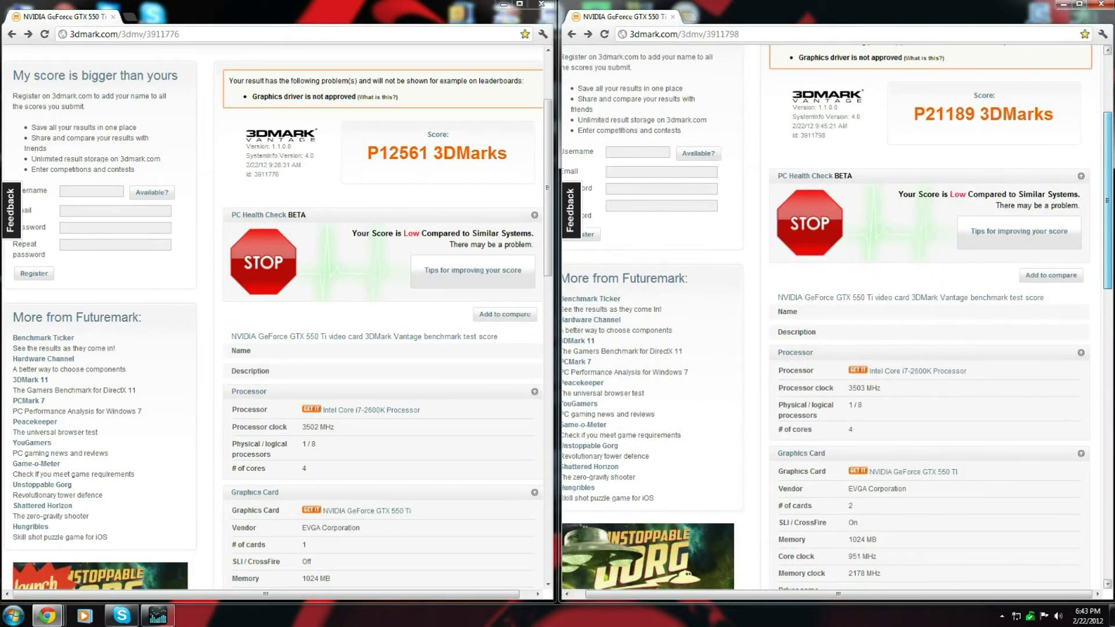
scroll(831, 313, down, 3)
scroll(829, 232, down, 2)
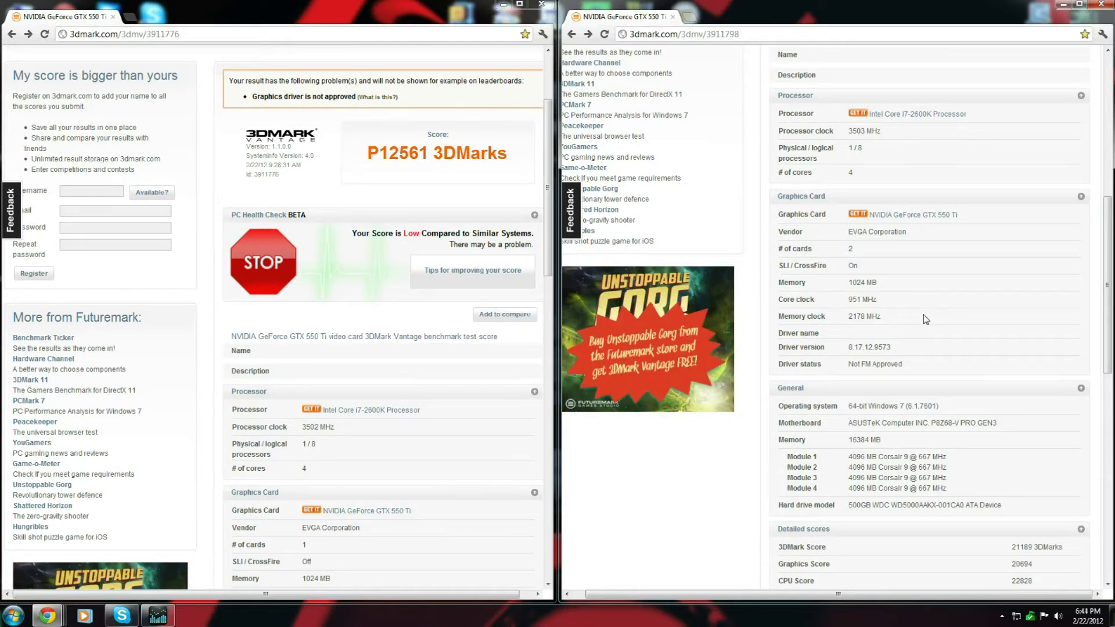
click(13, 614)
Step: Browse to C:\Fraps\Benchmarks and open the WarRock fps log in Excel
click(174, 358)
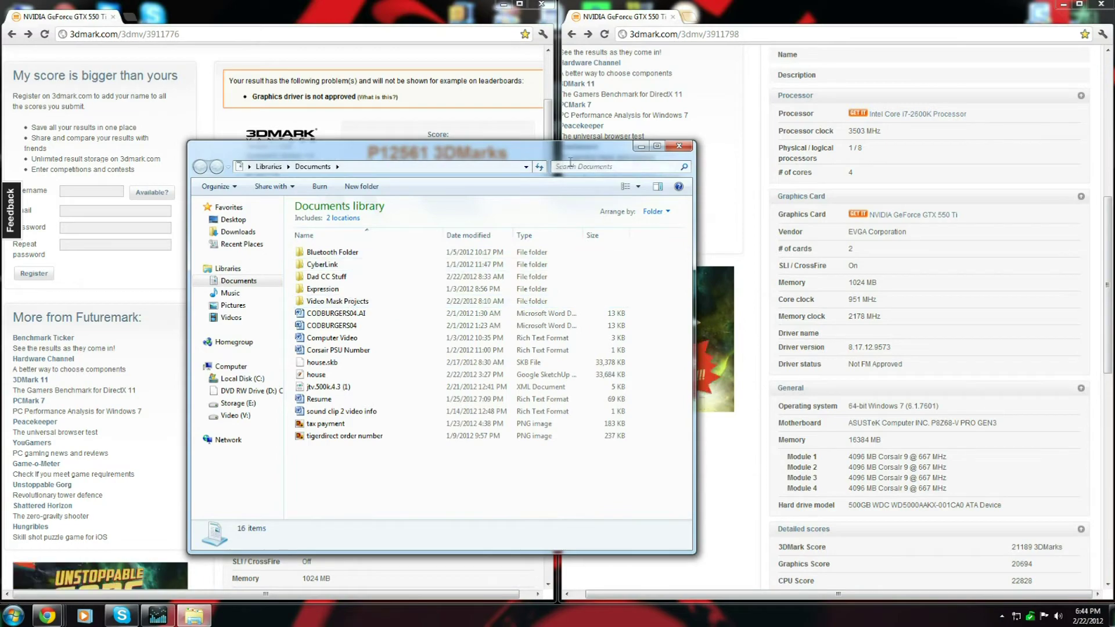
click(679, 145)
click(13, 614)
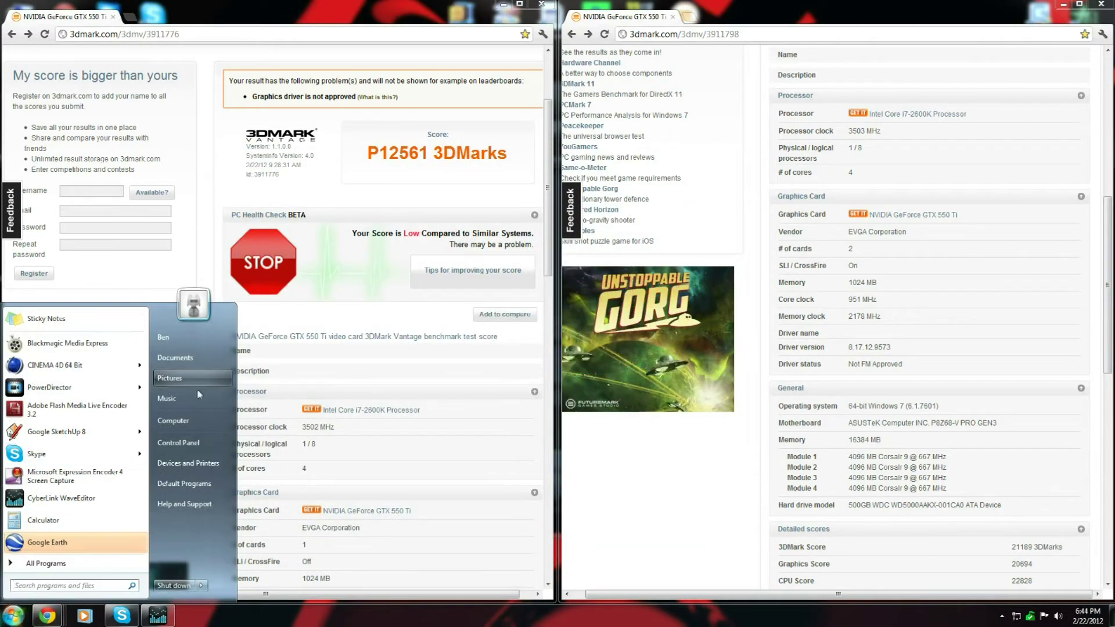
click(173, 420)
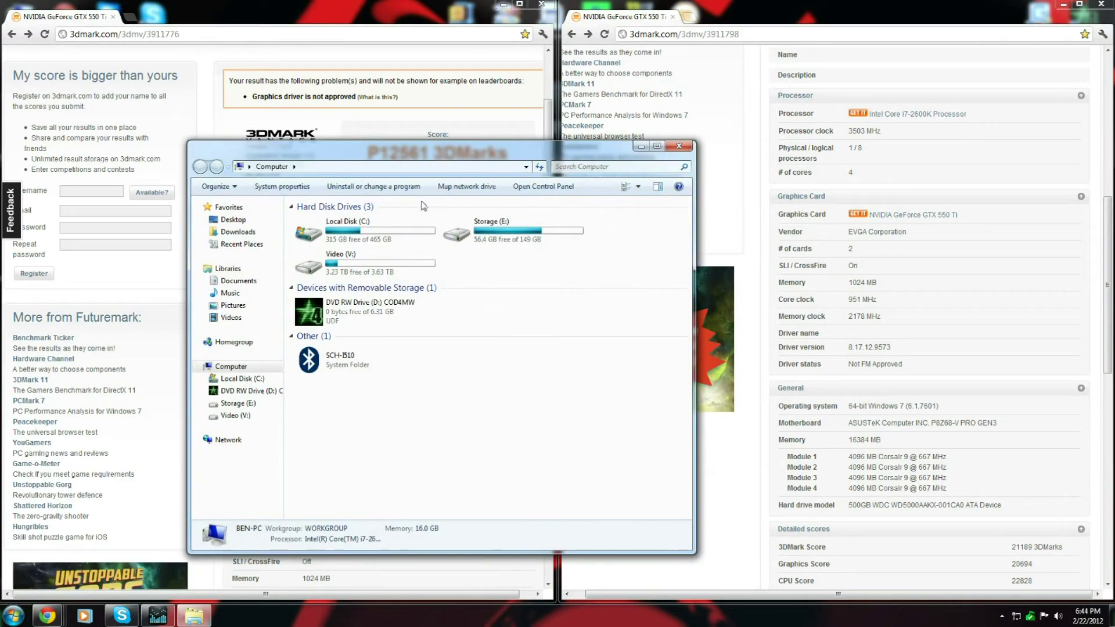
double_click(332, 225)
double_click(330, 222)
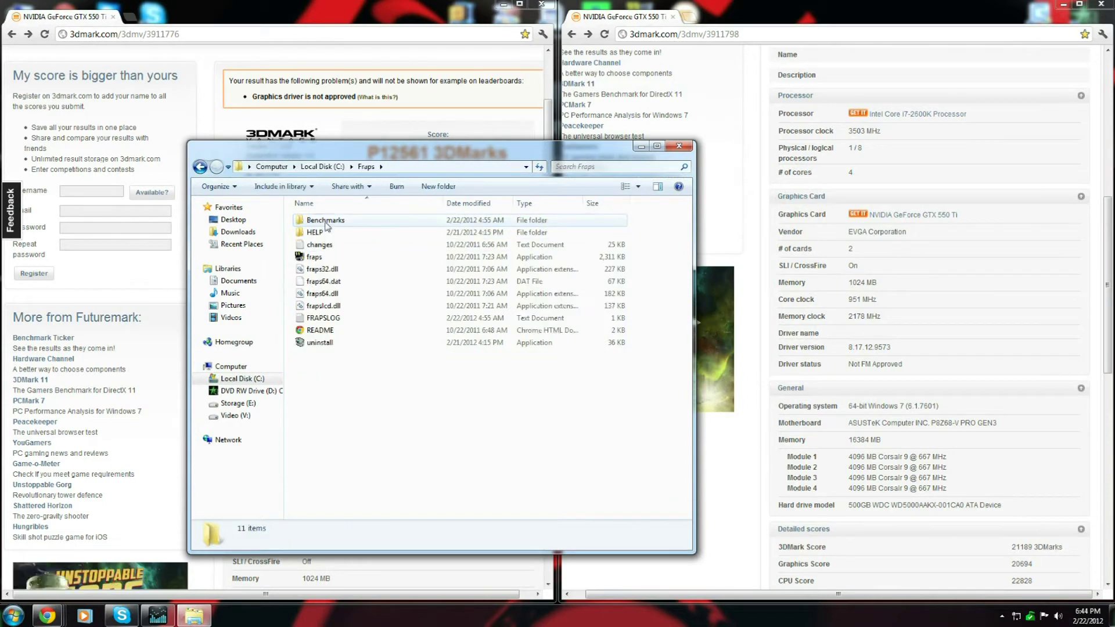
double_click(318, 221)
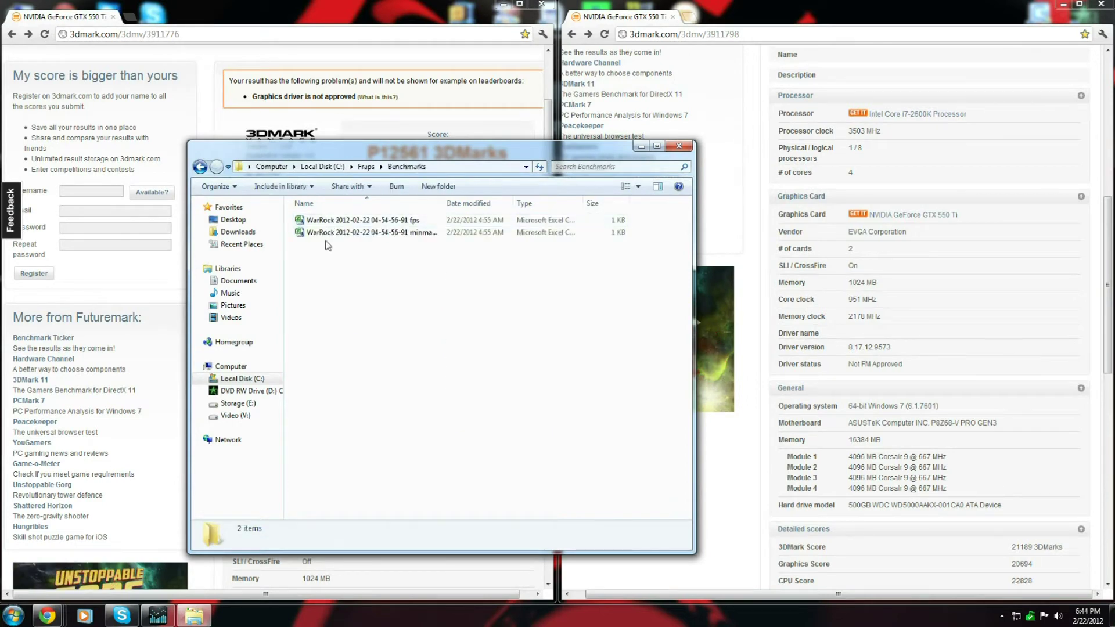
click(363, 223)
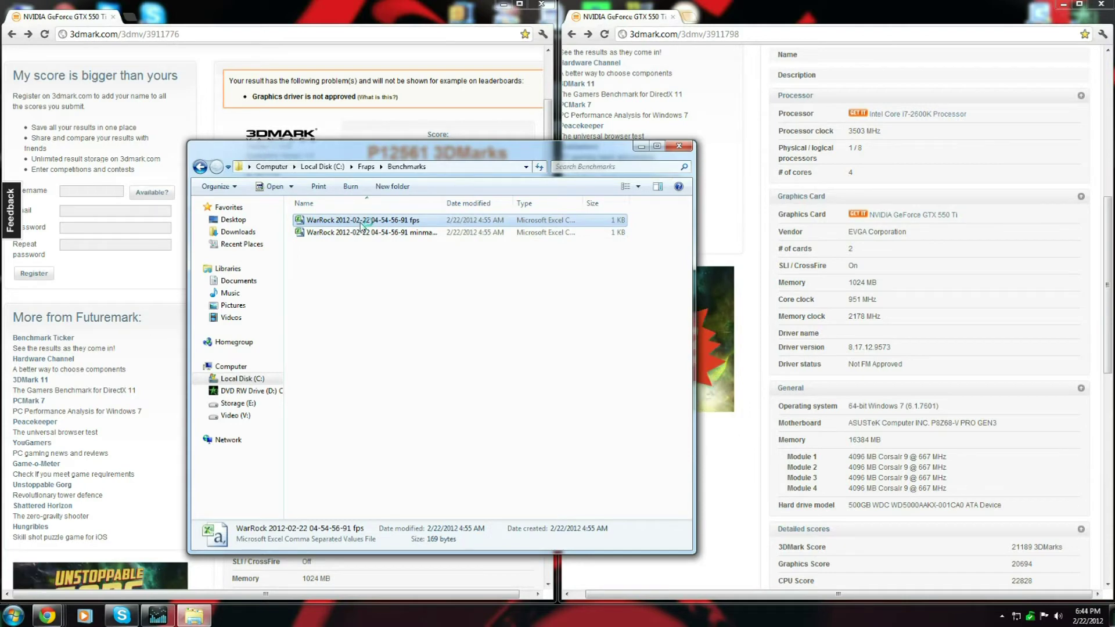
double_click(361, 224)
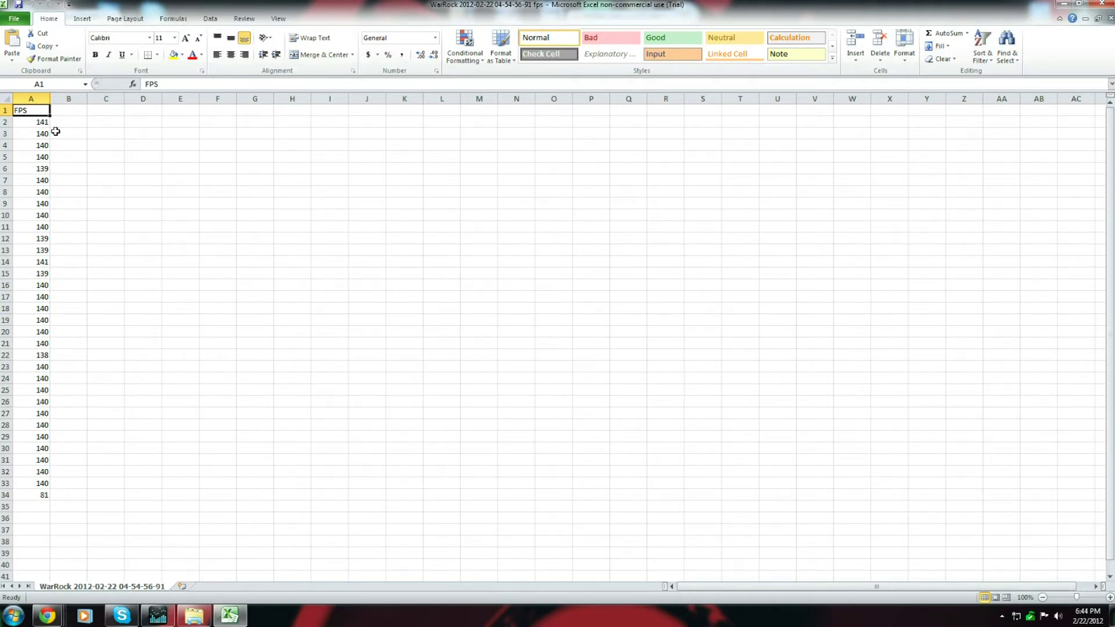
Step: Close the fps log spreadsheet and select the WarRock minmaxavg results file
click(1101, 6)
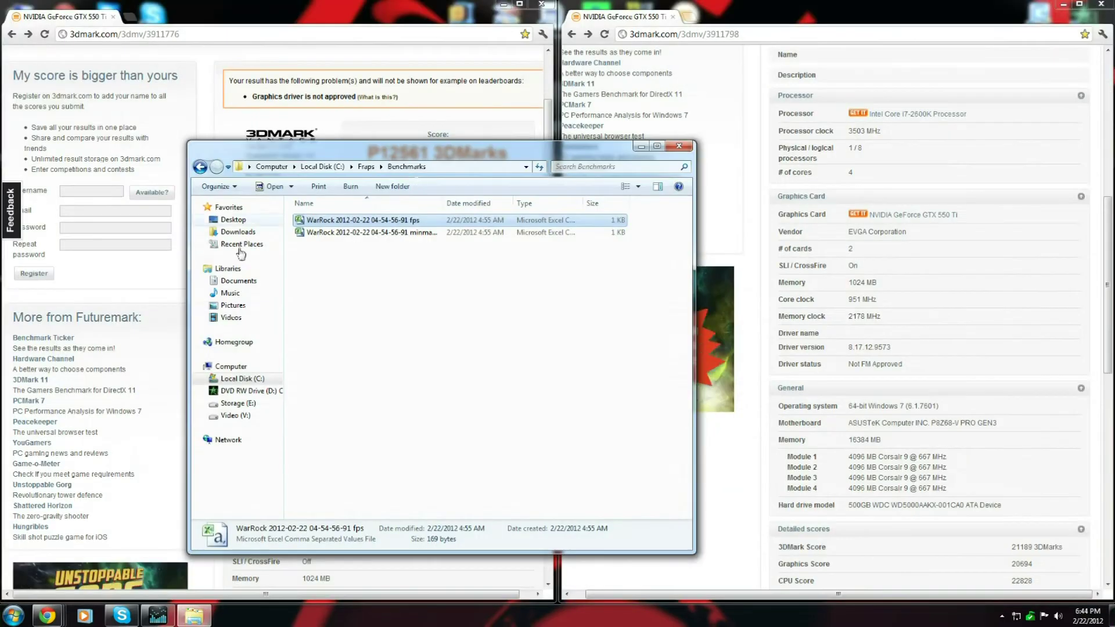
click(409, 233)
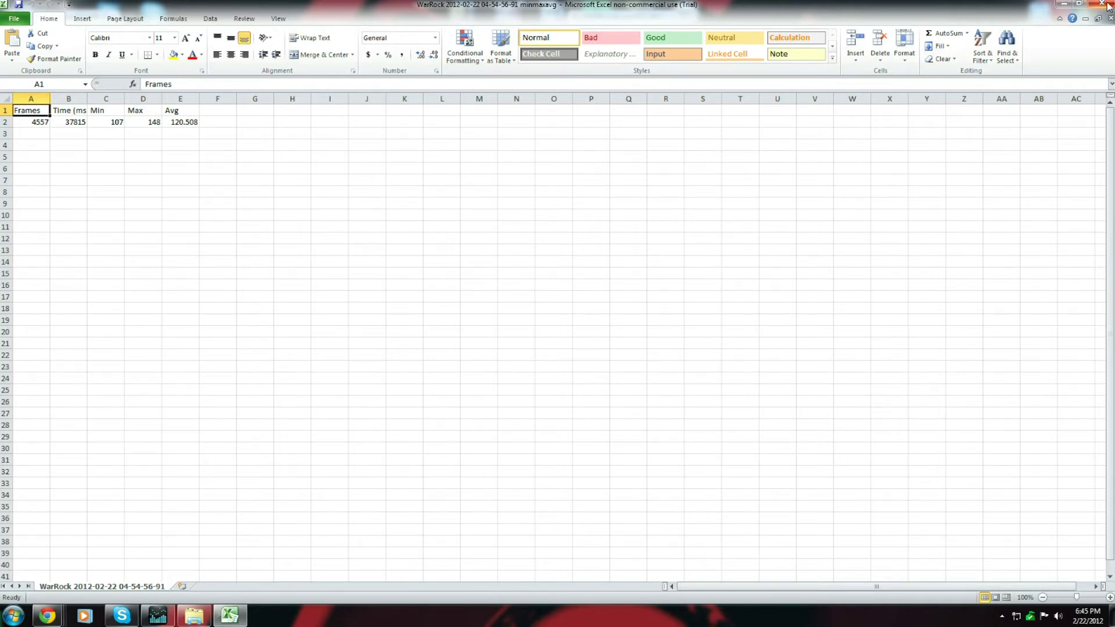
Step: Close the minmaxavg spreadsheet and Benchmarks folder, then scroll both 3DMark result pages to Detailed scores
click(1105, 4)
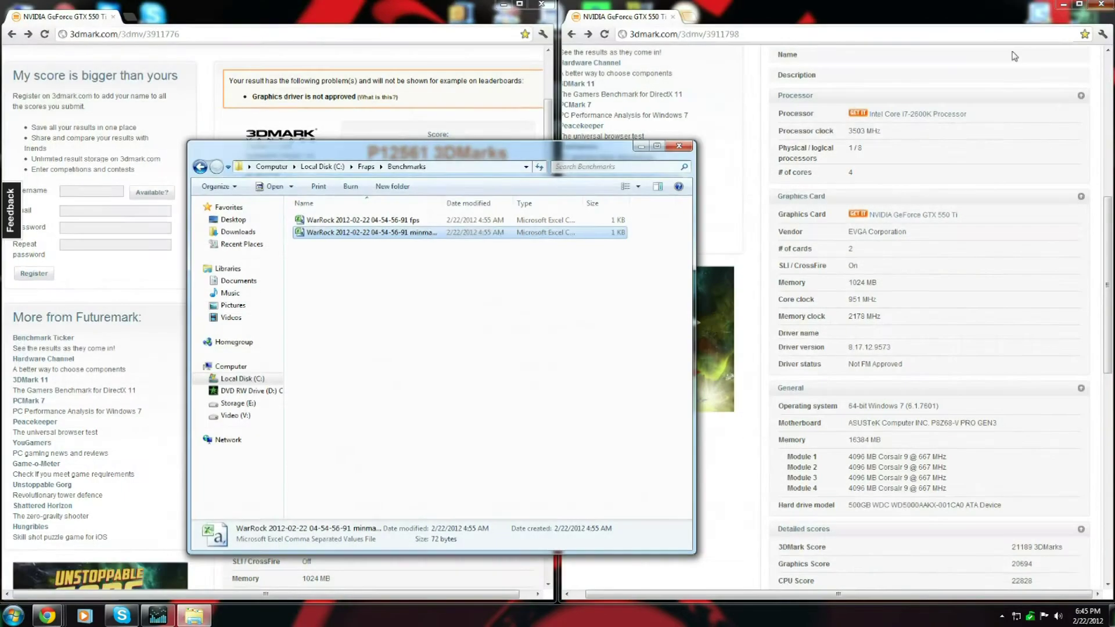
click(679, 149)
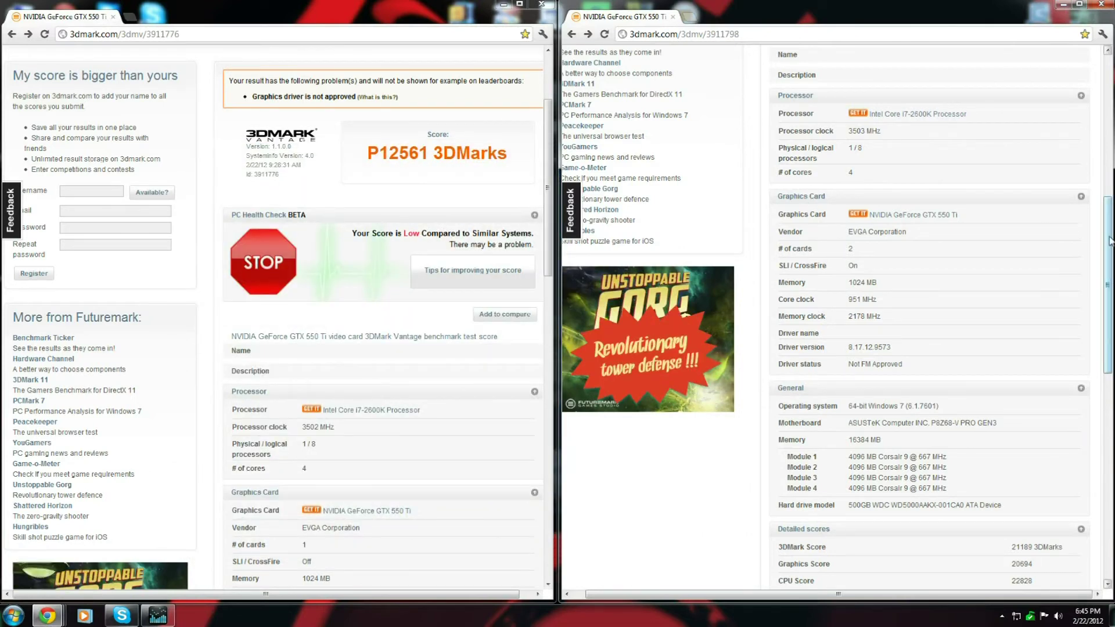
scroll(1110, 242, down, 4)
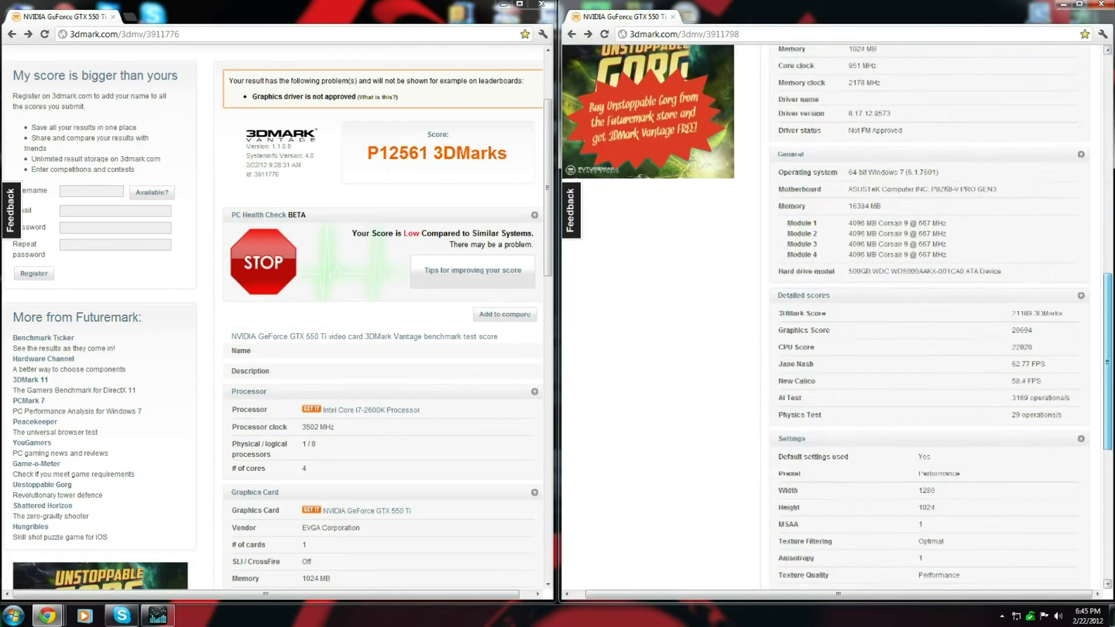
scroll(1107, 348, down, 1)
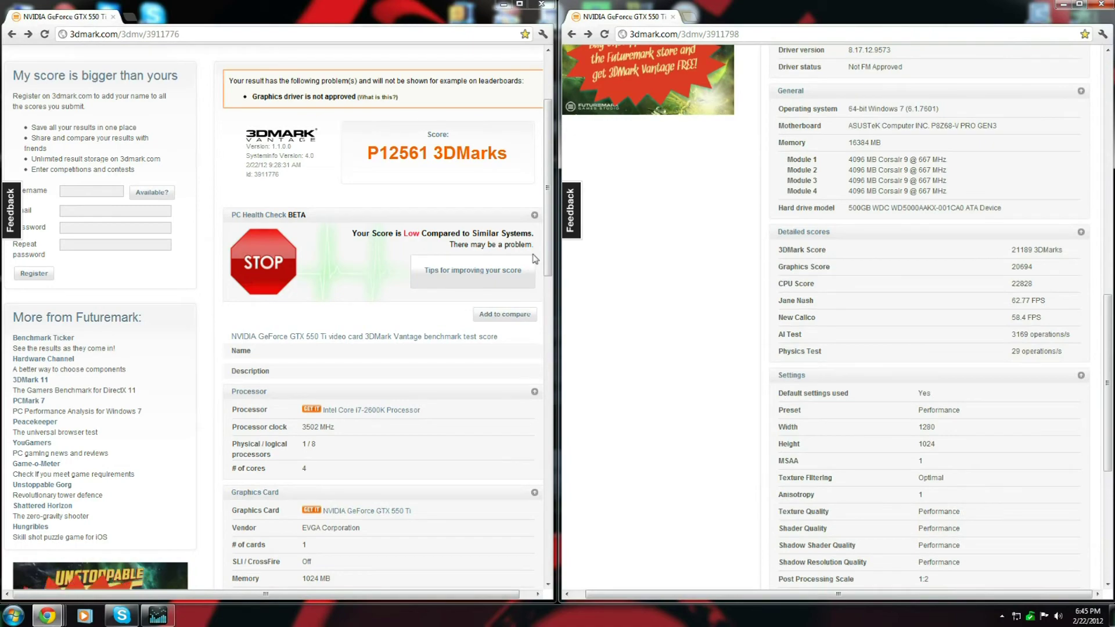
scroll(535, 259, down, 7)
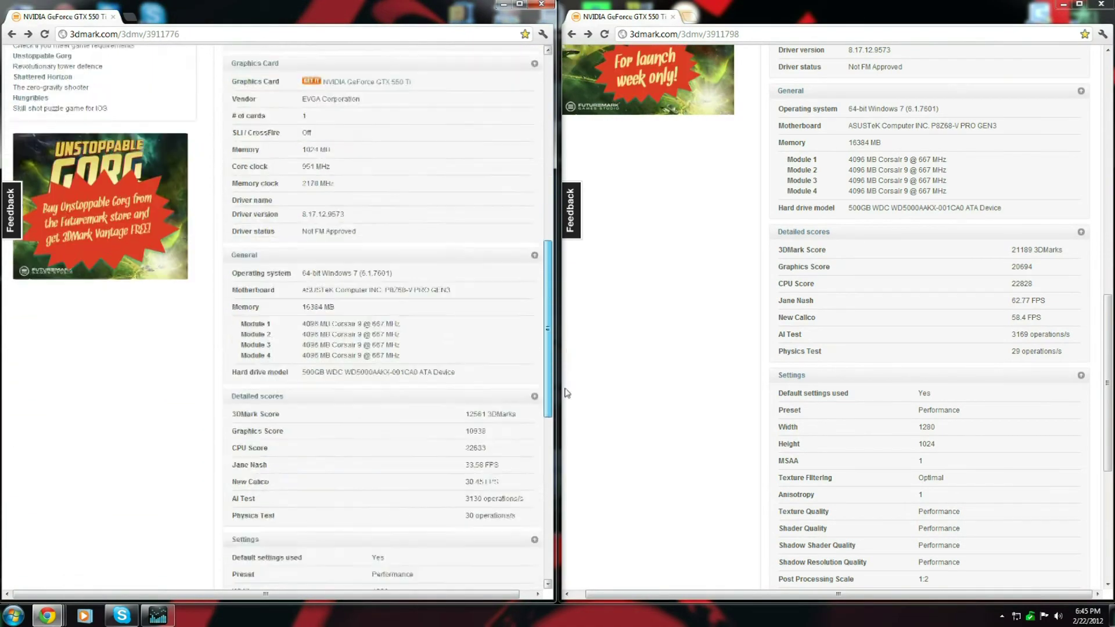
scroll(566, 392, down, 3)
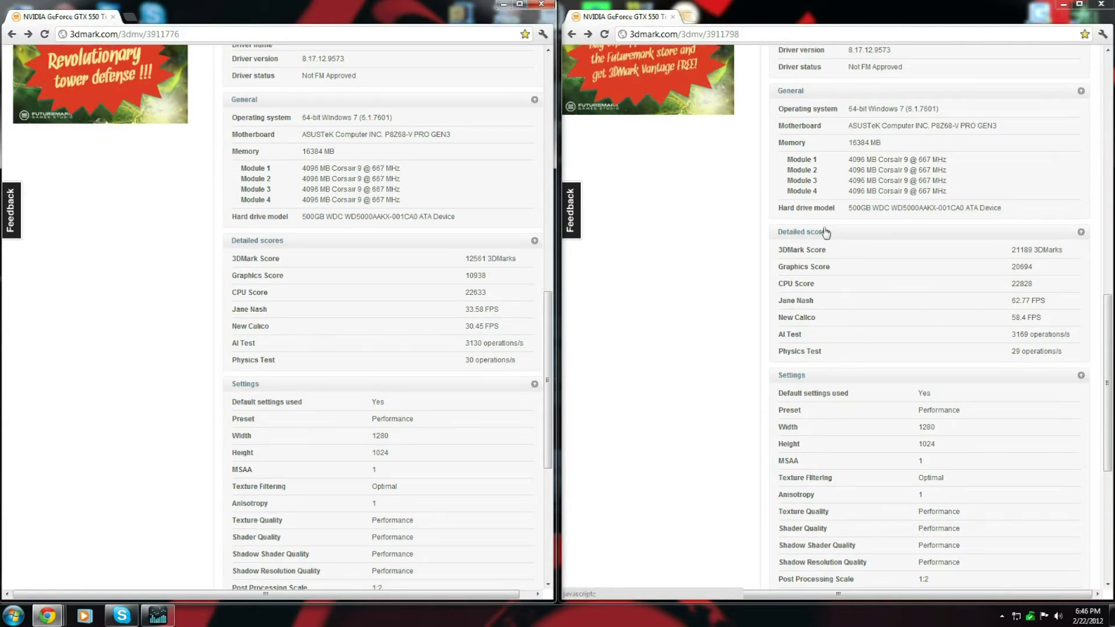
drag(548, 314, 555, 193)
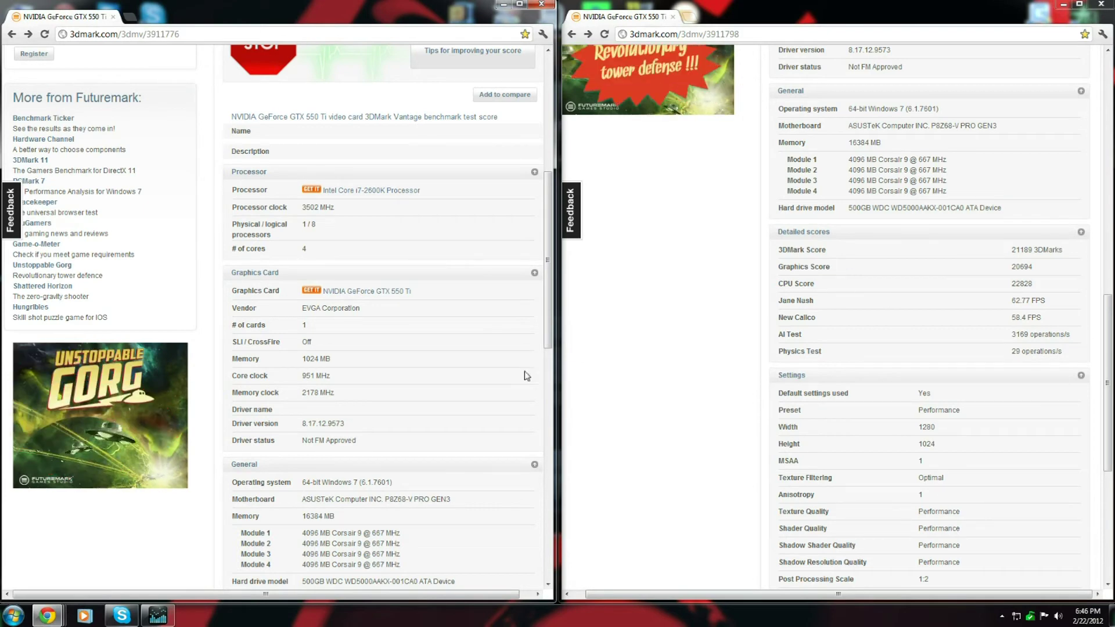
scroll(550, 377, down, 3)
scroll(552, 380, down, 1)
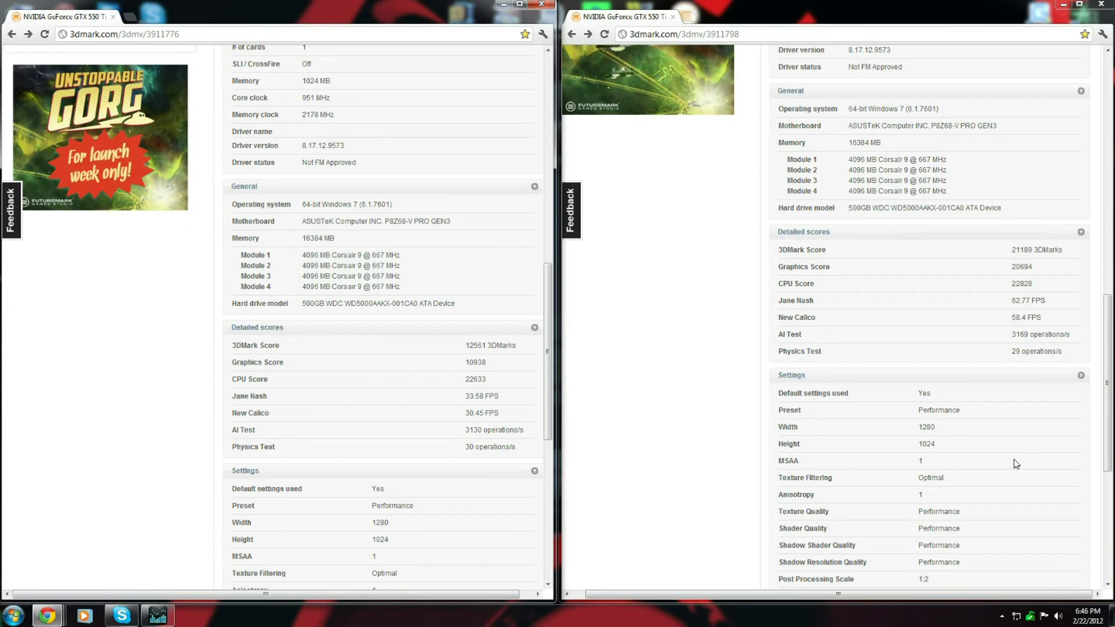
Step: Launch NVIDIA Control Panel from the notification area and centre its window on screen
click(1002, 615)
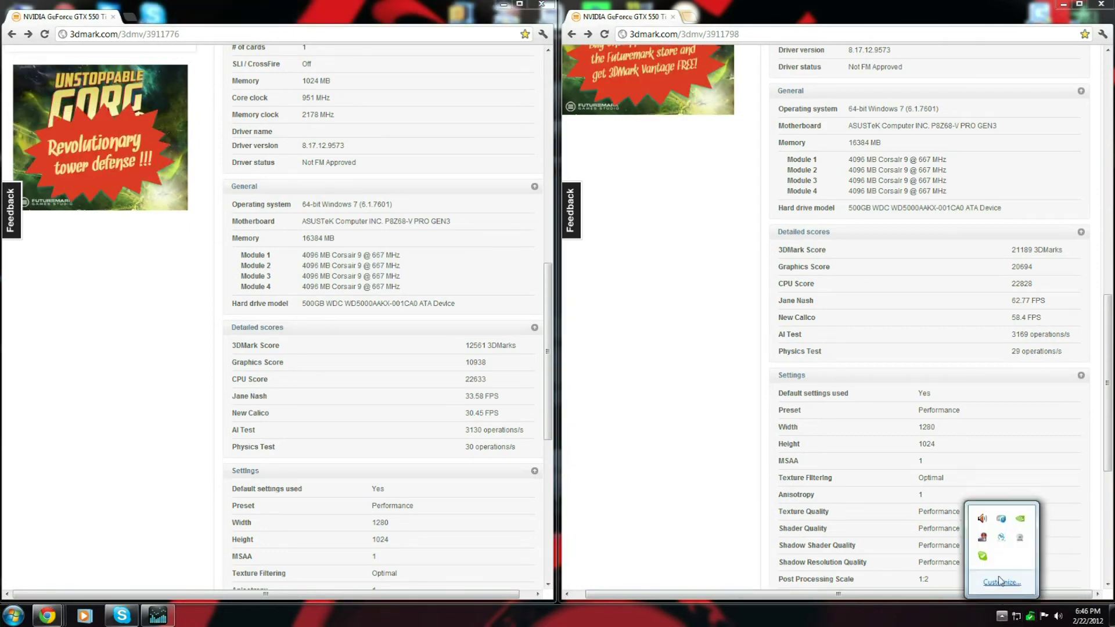
double_click(1020, 520)
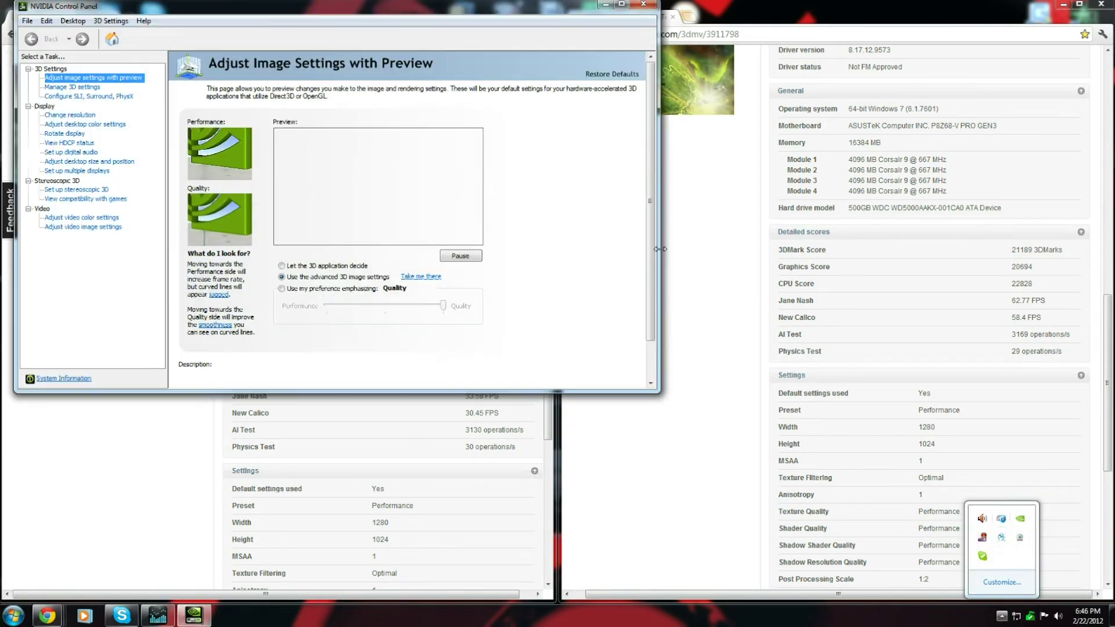
drag(343, 11, 676, 153)
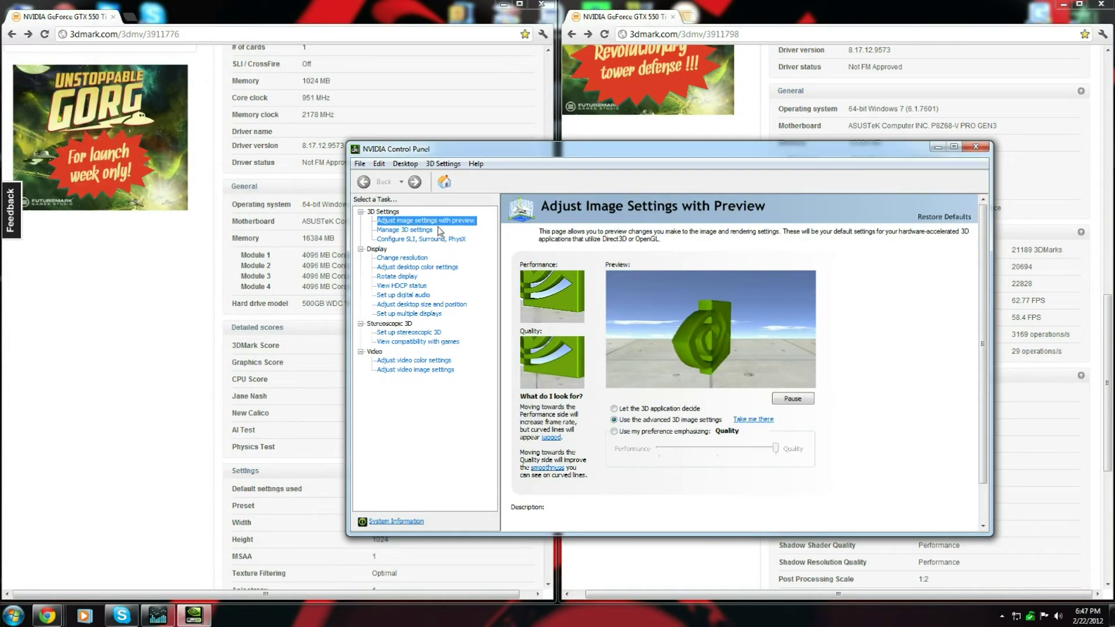
Step: On Configure SLI, Surround, PhysX, maximize 3D performance and keep PhysX on Auto-select (recommended)
click(414, 239)
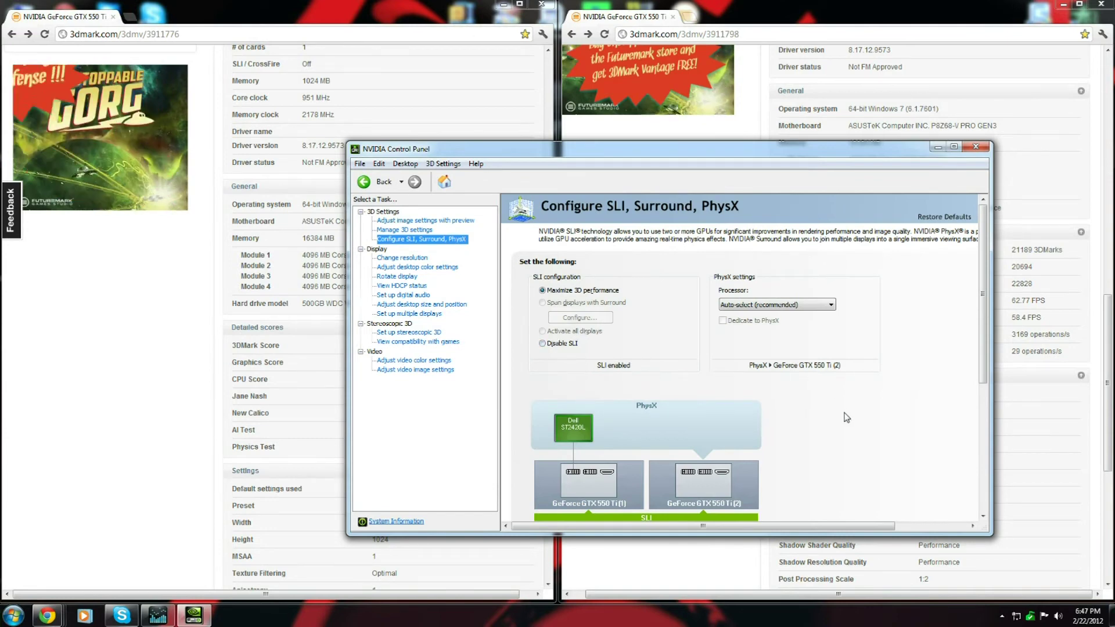
click(783, 305)
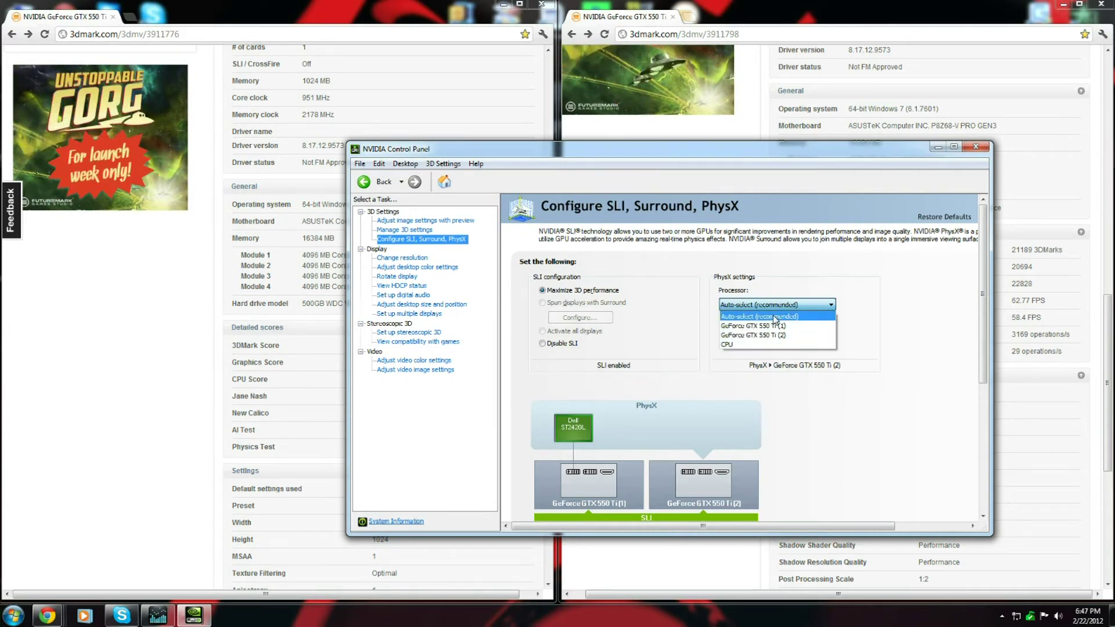
click(774, 317)
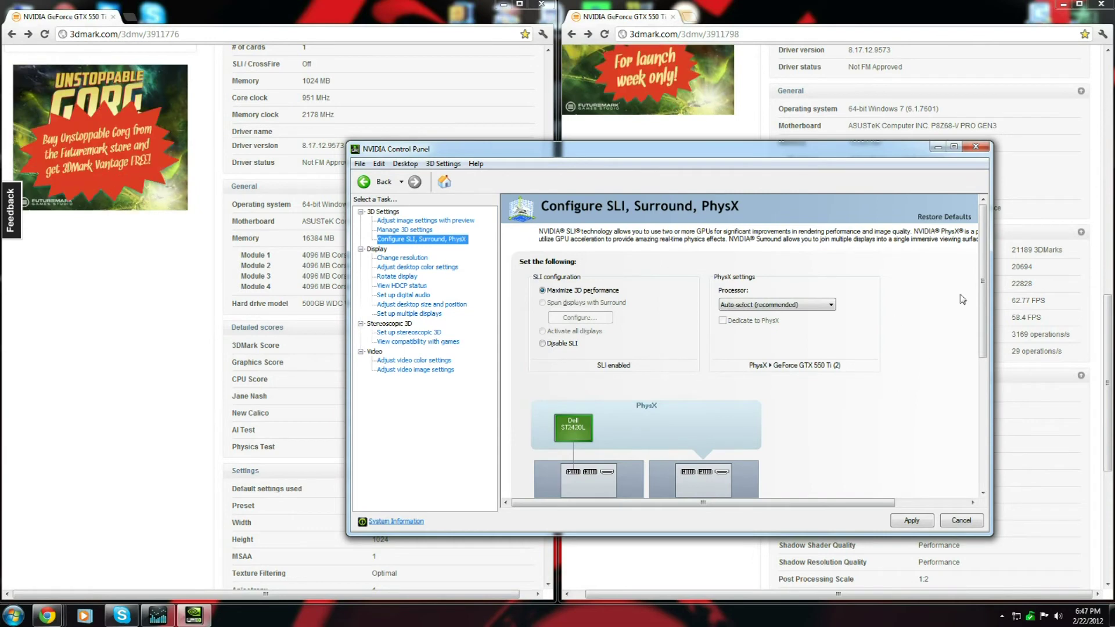
scroll(979, 296, down, 3)
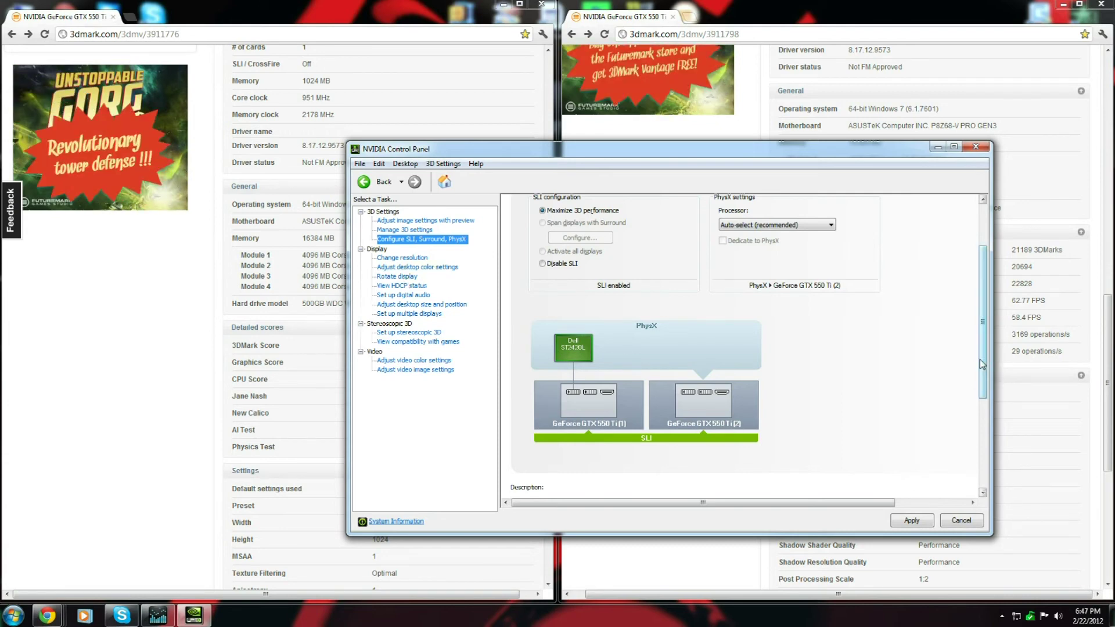
scroll(743, 349, down, 2)
scroll(504, 262, up, 5)
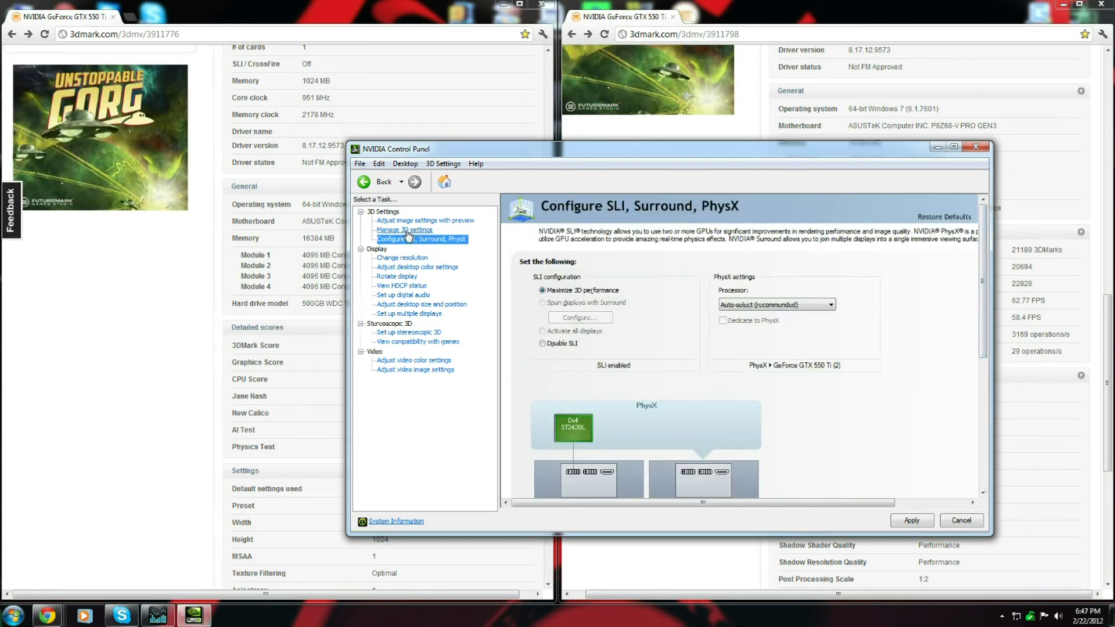
Step: Apply the pending SLI changes, then go to Change Resolution showing 1920 × 1080 at 60Hz
click(413, 221)
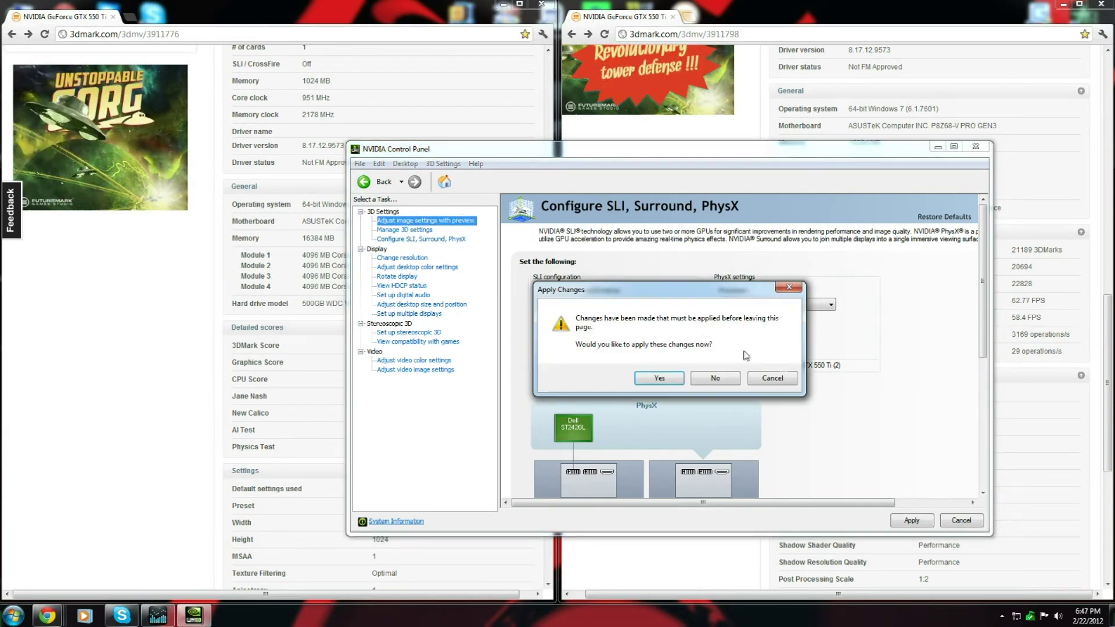
click(767, 378)
click(430, 222)
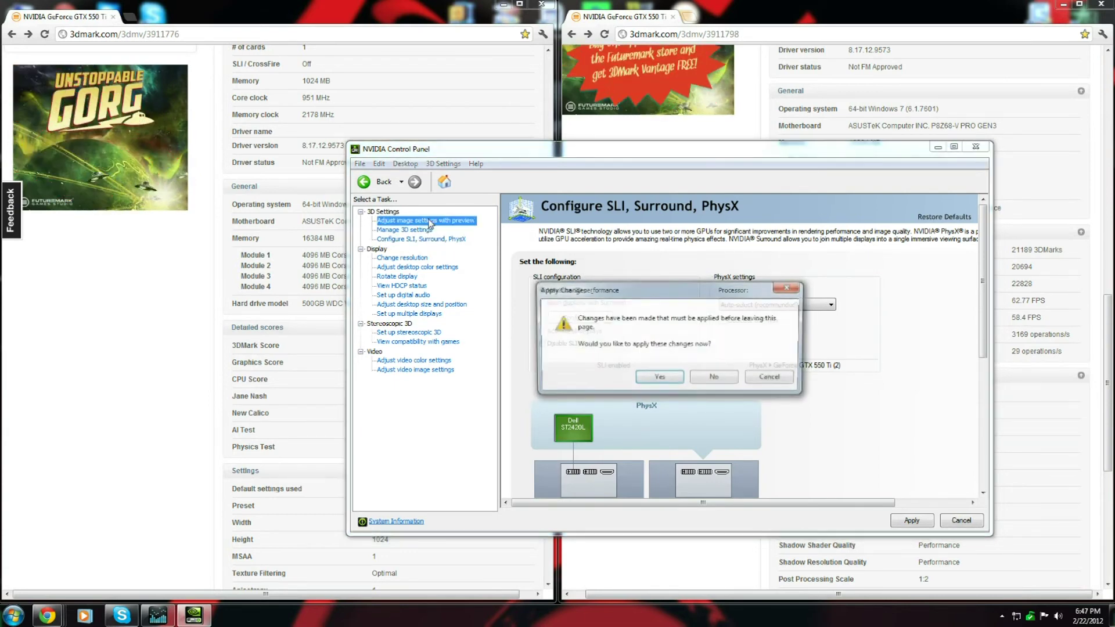
click(714, 377)
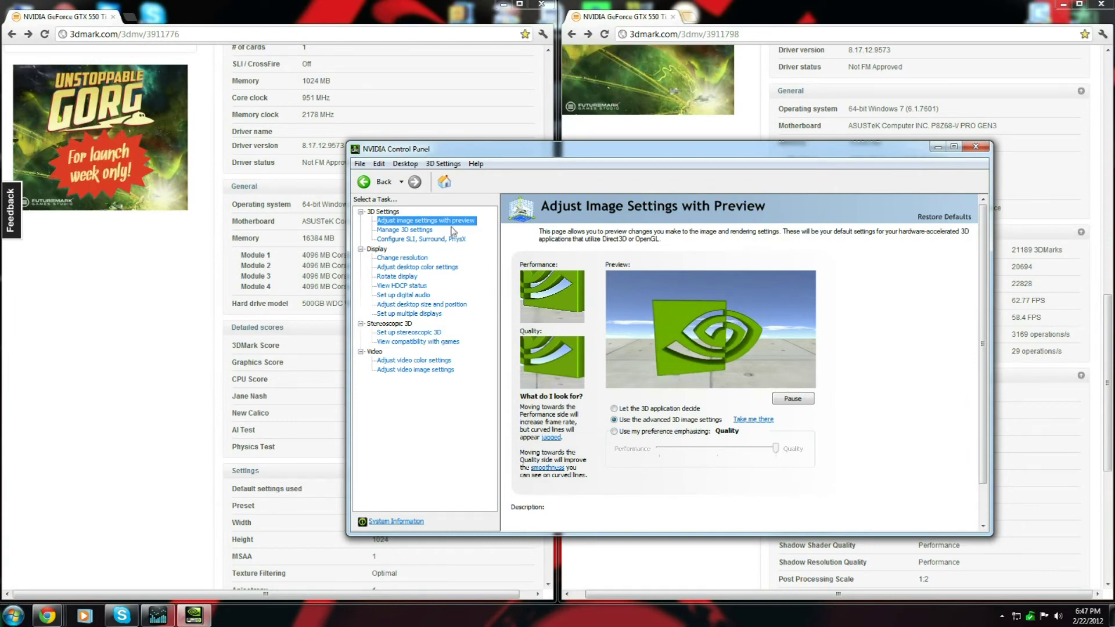
click(409, 230)
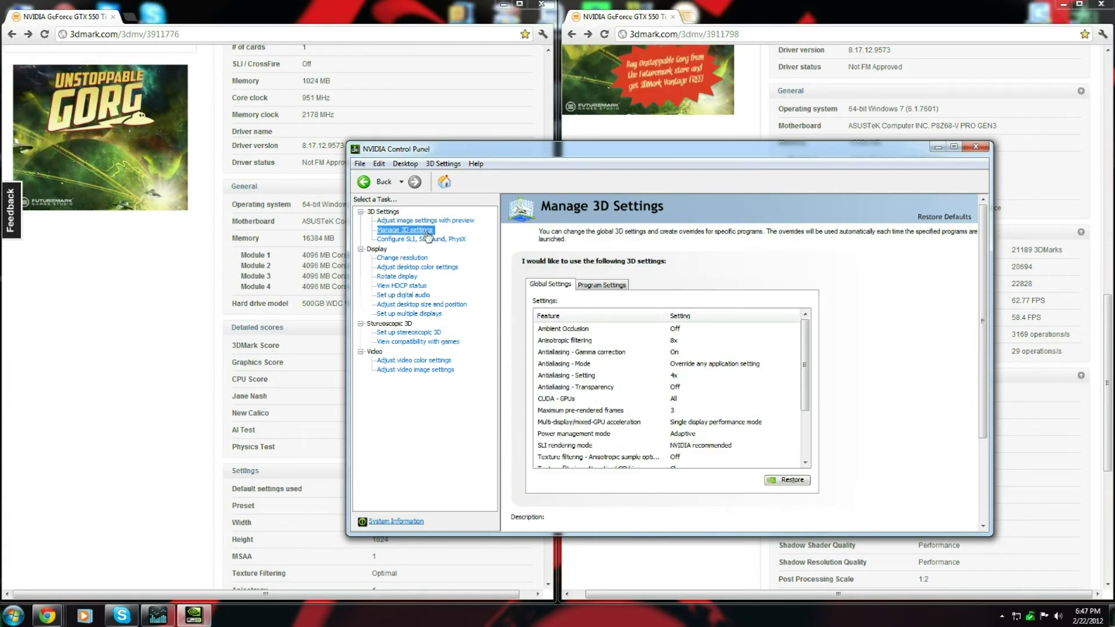
click(406, 258)
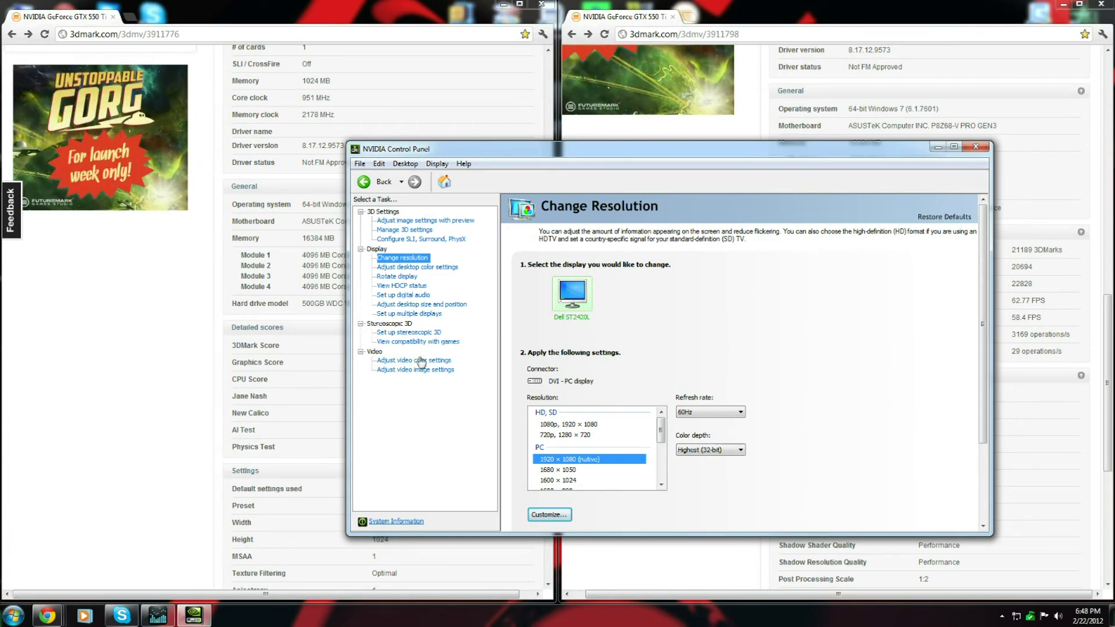
Step: Open Set up stereoscopic 3D, launch its setup wizard, then go to View compatibility with games
click(410, 334)
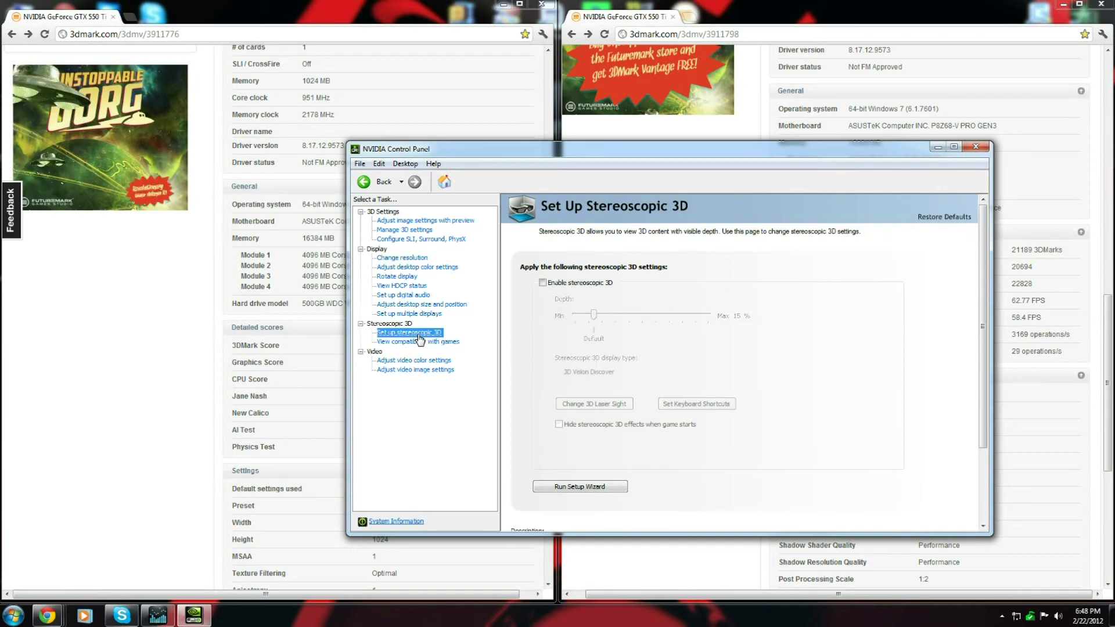
click(573, 487)
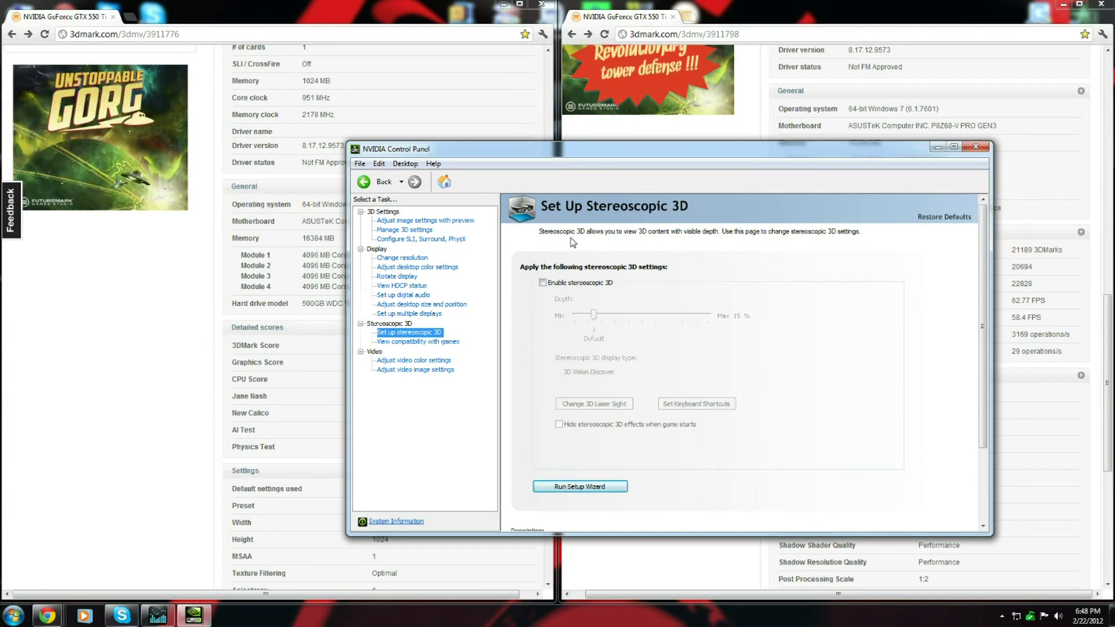
click(405, 342)
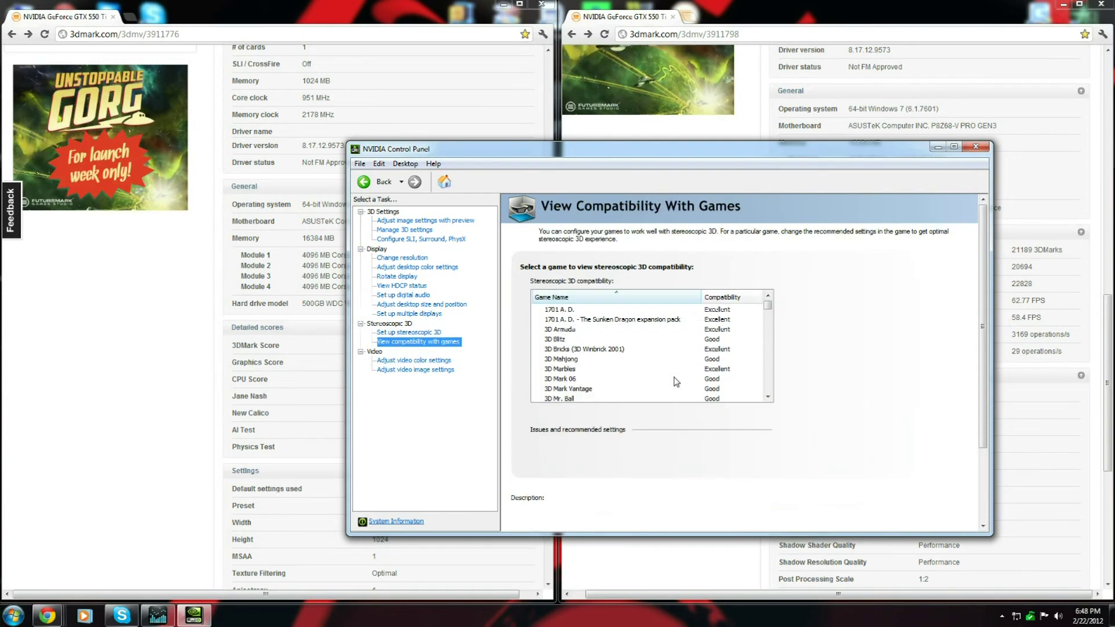
Step: Scroll the stereoscopic 3D game list, through ratings like Call of Duty 4 Excellent
drag(765, 311, 770, 382)
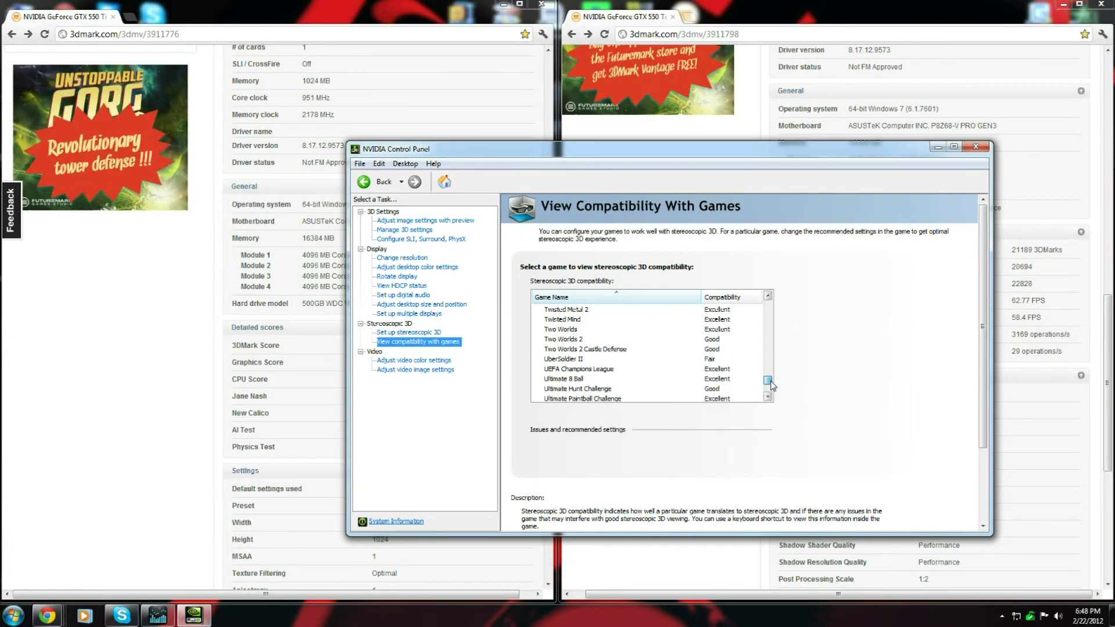
scroll(768, 398, down, 3)
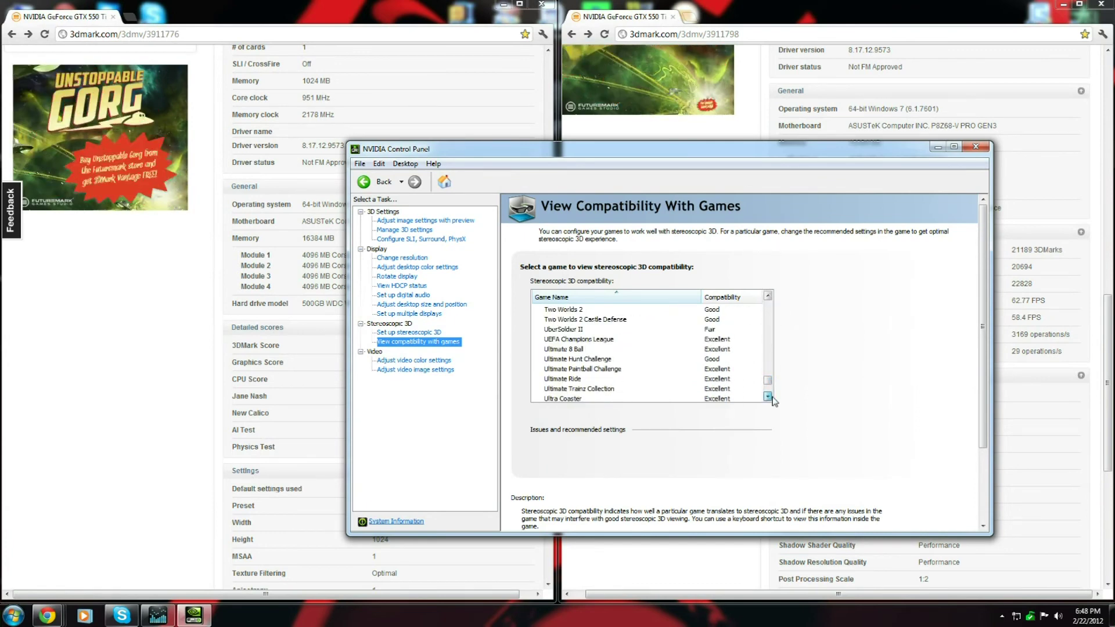
scroll(768, 398, down, 10)
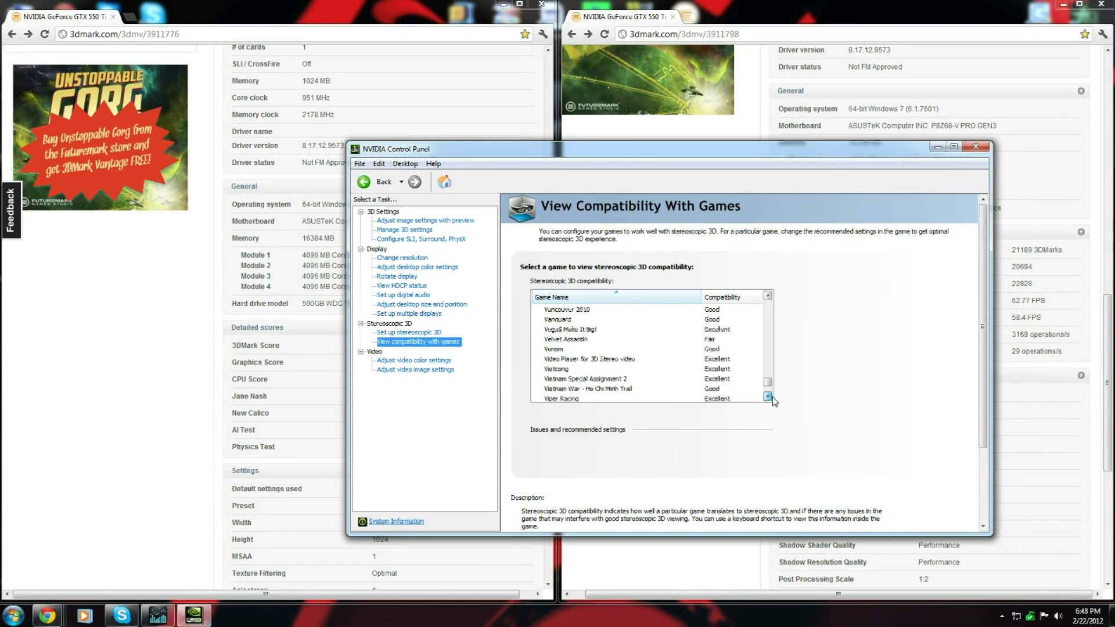
scroll(769, 398, down, 10)
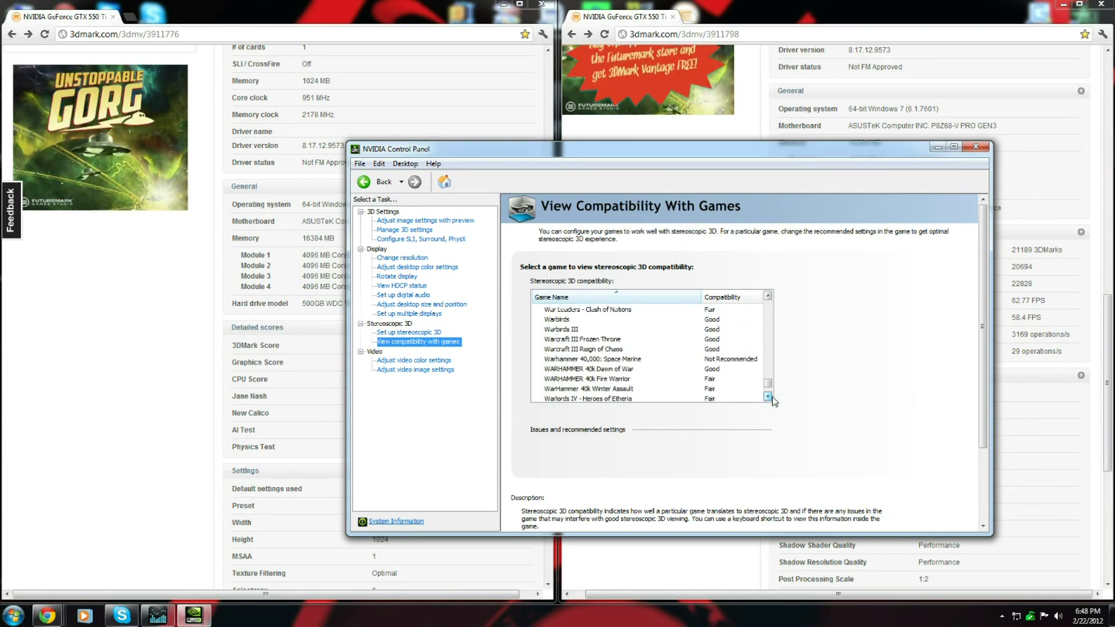
scroll(769, 398, down, 5)
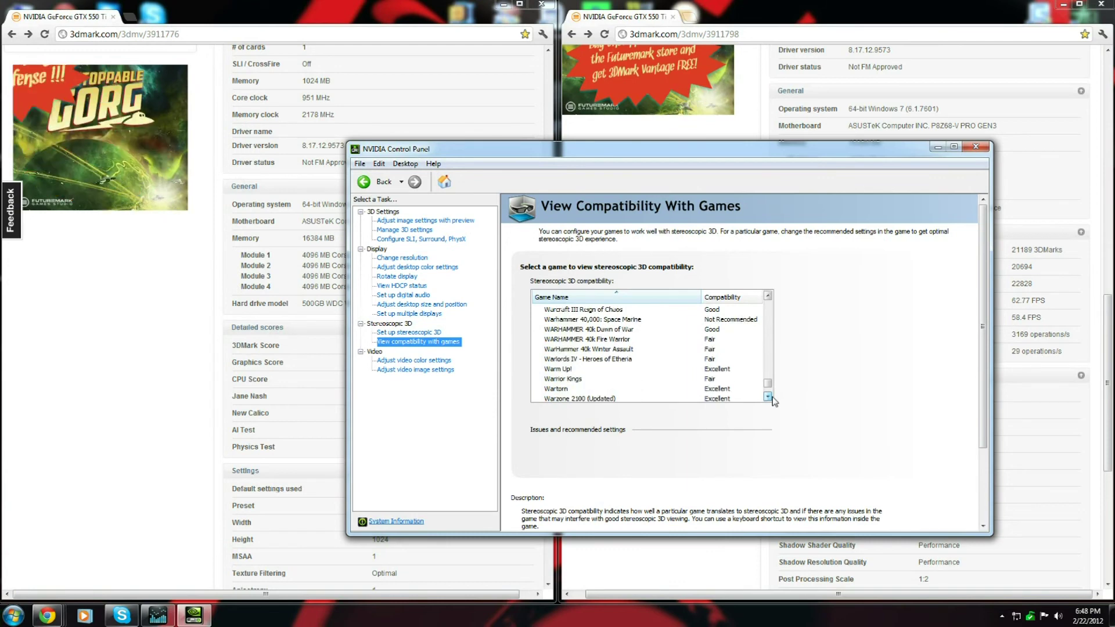
scroll(769, 398, down, 2)
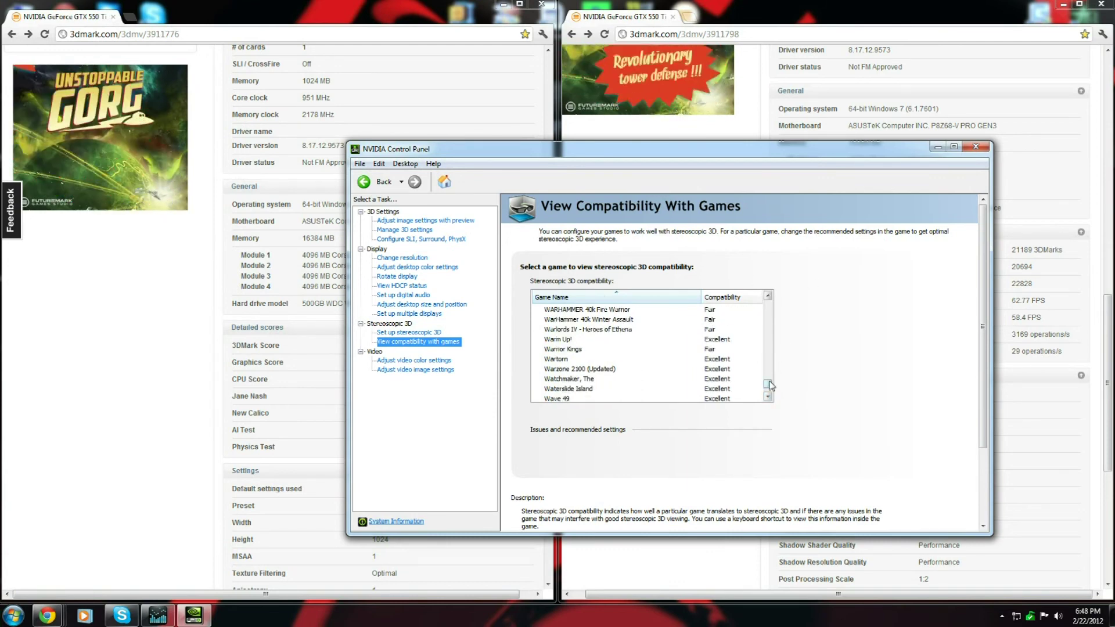
drag(767, 384, 759, 317)
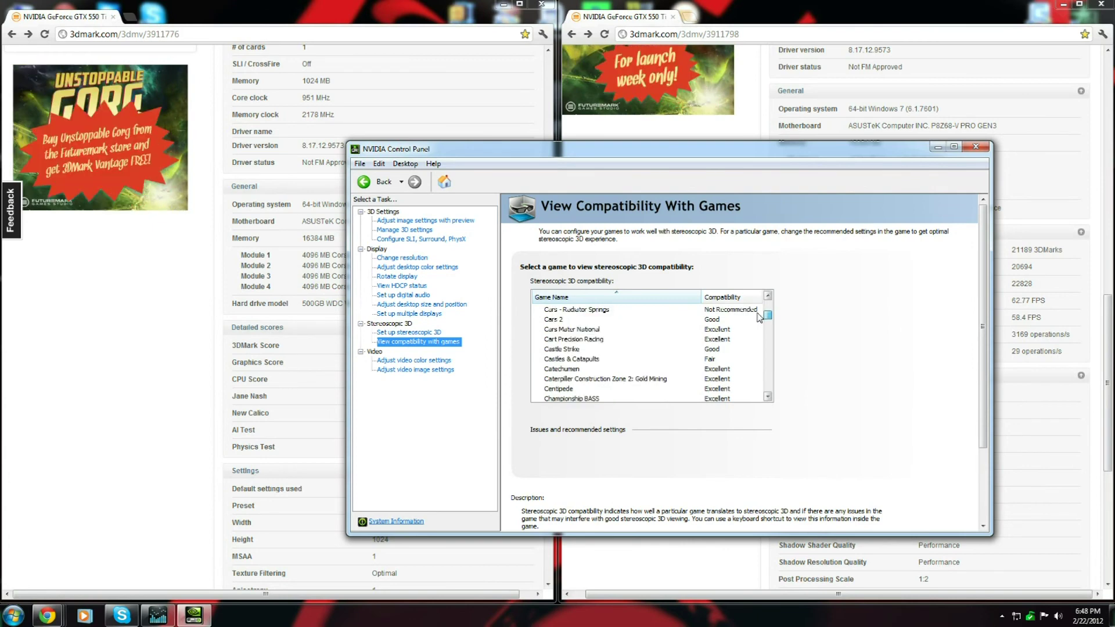
click(767, 397)
click(767, 397)
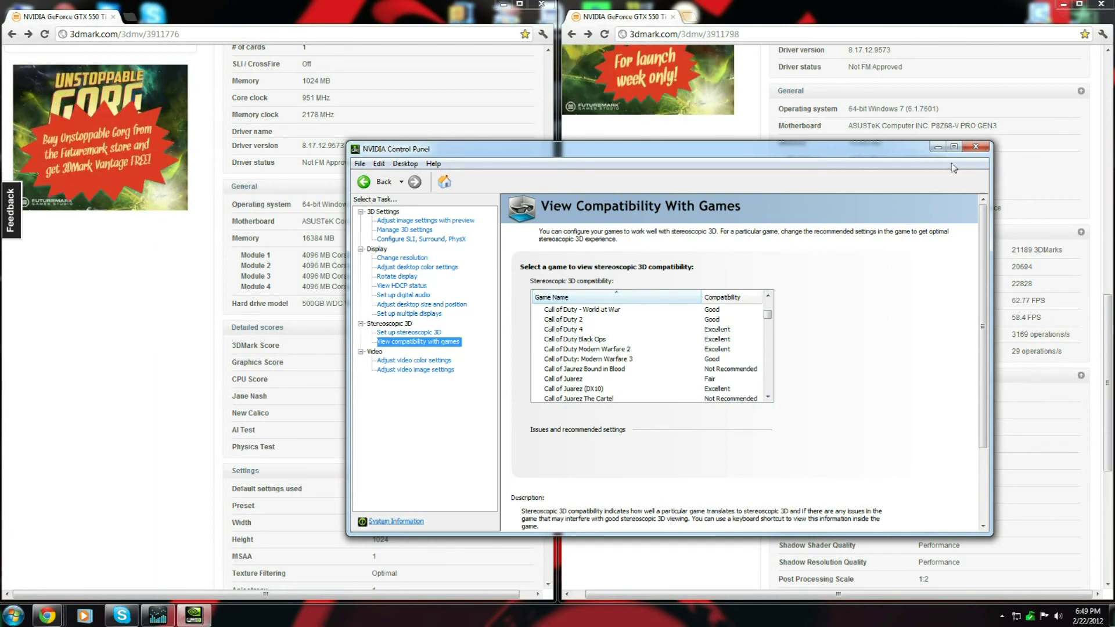
Step: Close NVIDIA Control Panel to reveal the 12561 and 21189 3DMarks results side by side
click(976, 147)
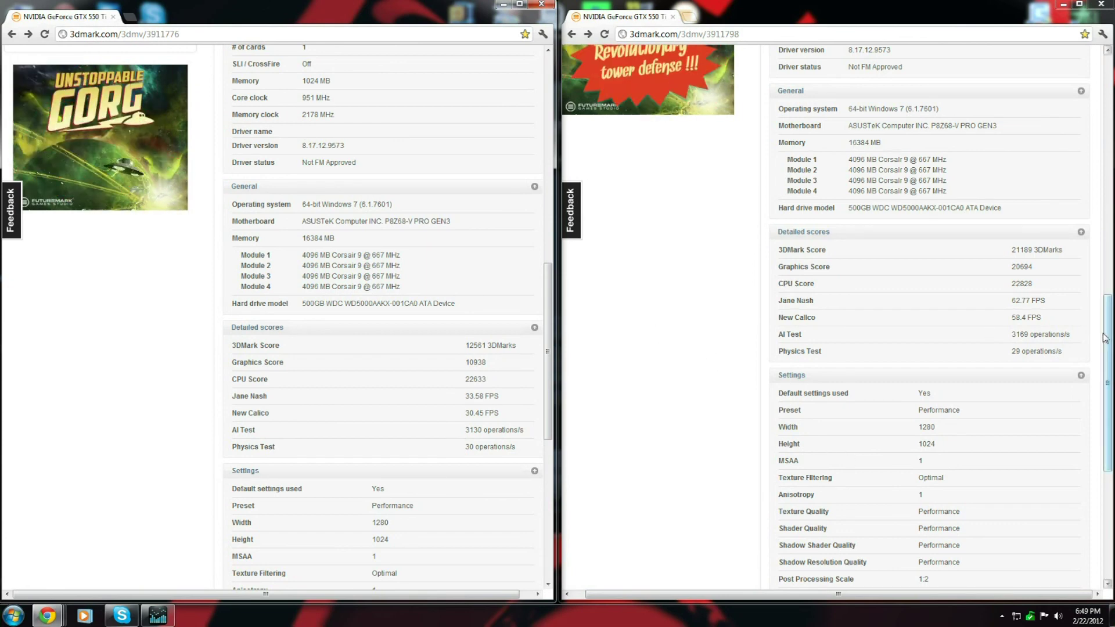
drag(1105, 338, 1109, 325)
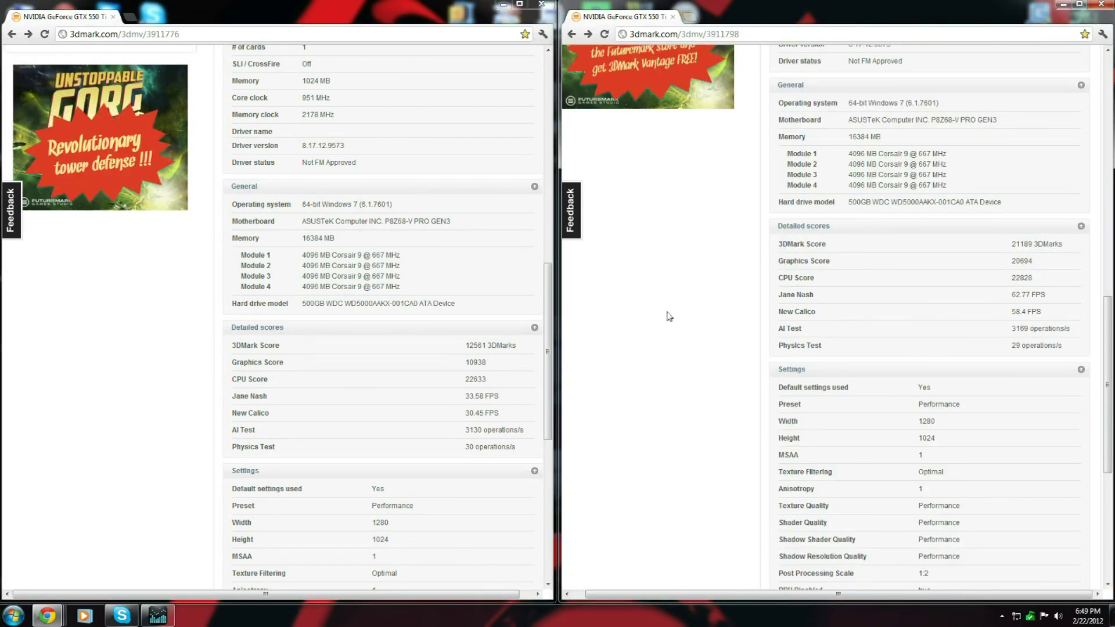
Step: Align both Detailed scores sections, showing New Calico at 58.4 FPS versus 30.45 FPS
drag(552, 309, 567, 337)
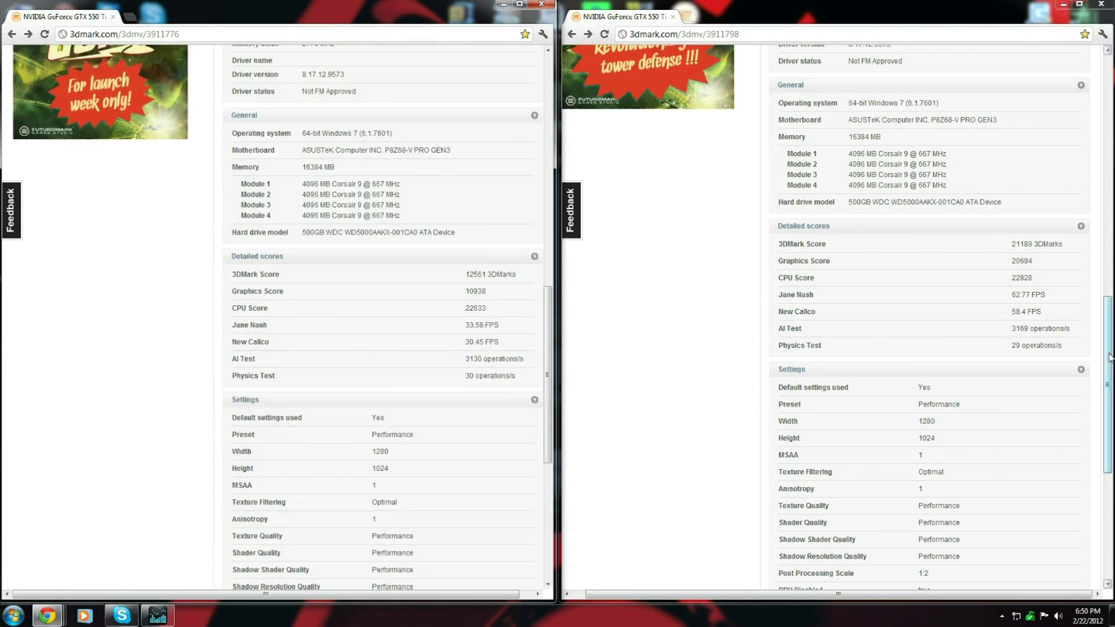
mouse_move(1108, 357)
mouse_down()
mouse_move(1104, 313)
mouse_move(1101, 338)
mouse_up()
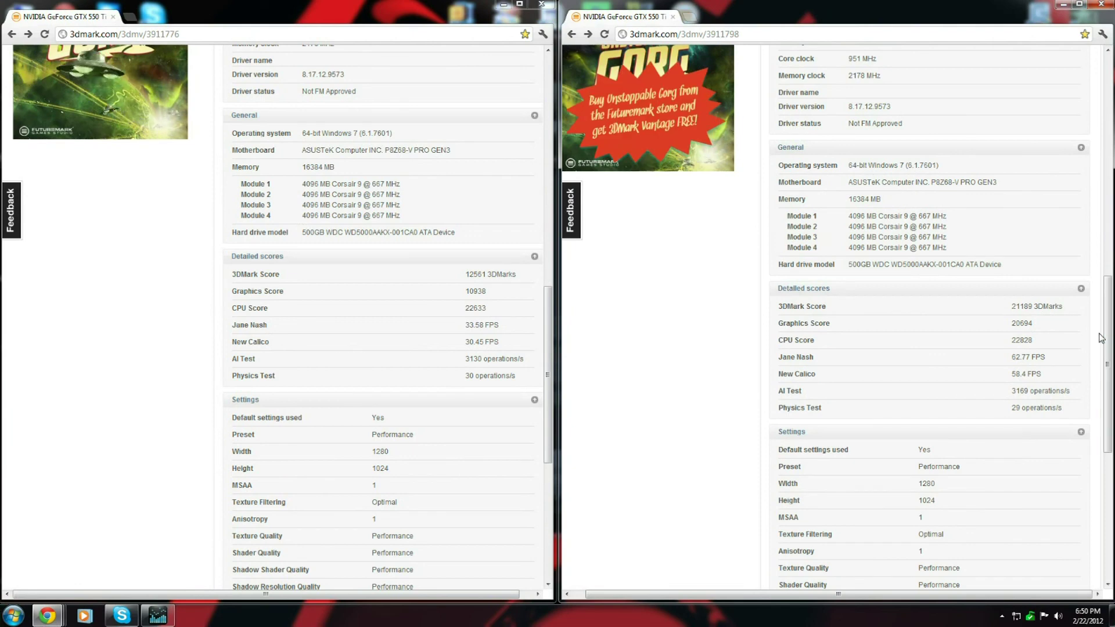